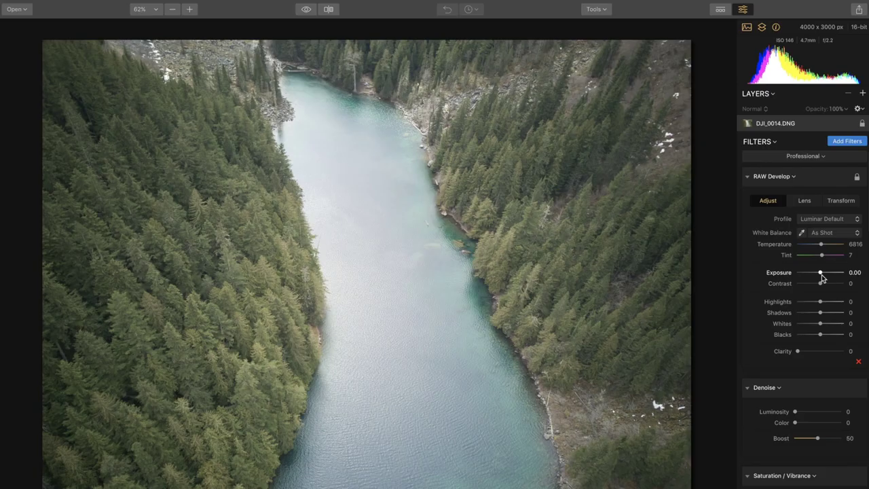
- Set RAW Develop tones to Contrast 34, Highlights -100, Shadows 20, Whites -100 and Blacks -31
left_click(822, 274)
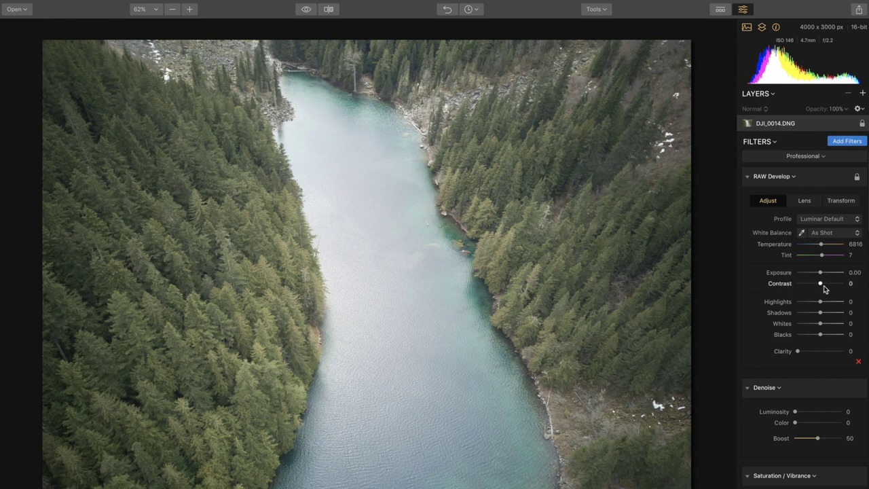
left_click_drag(822, 286, 829, 286)
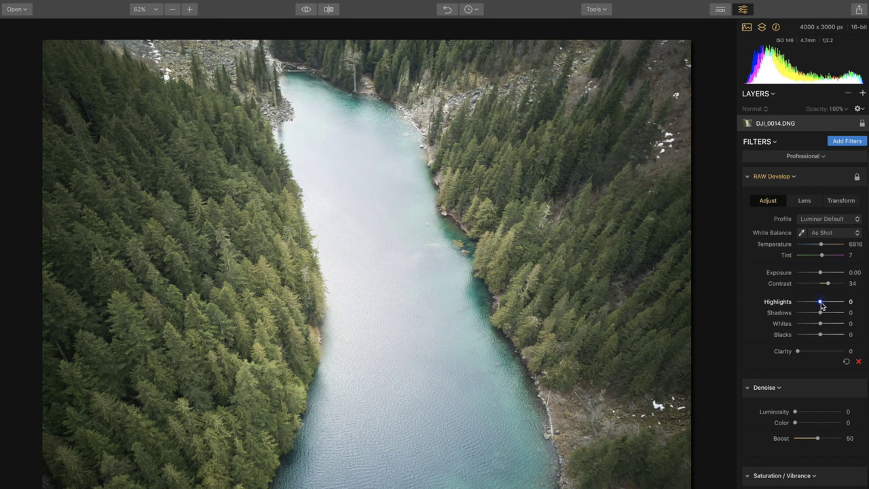
left_click_drag(821, 305, 791, 307)
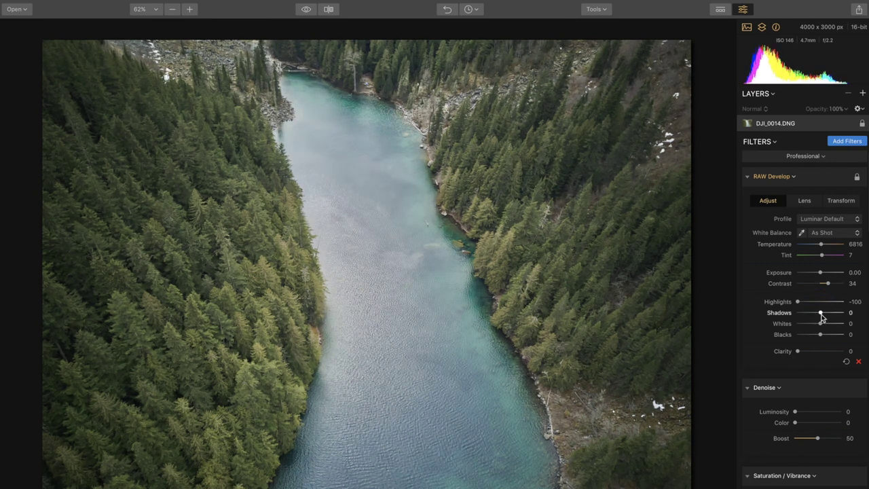
left_click_drag(821, 316, 826, 317)
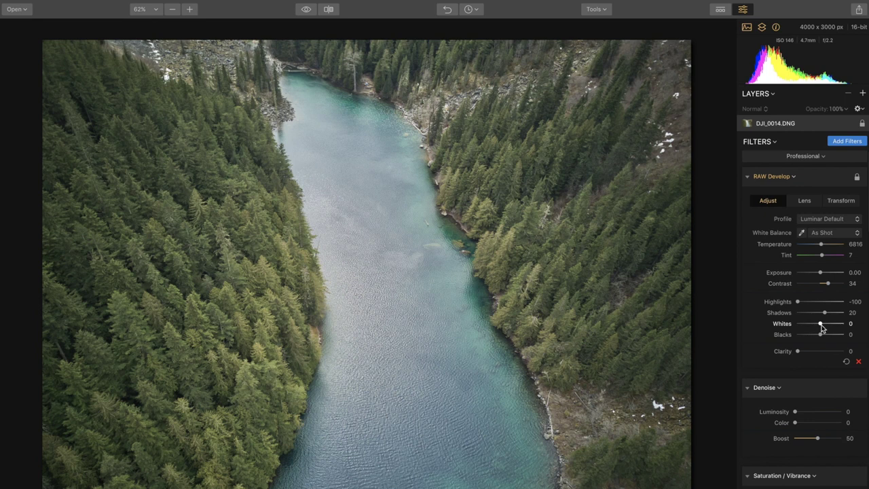
left_click_drag(820, 324, 800, 328)
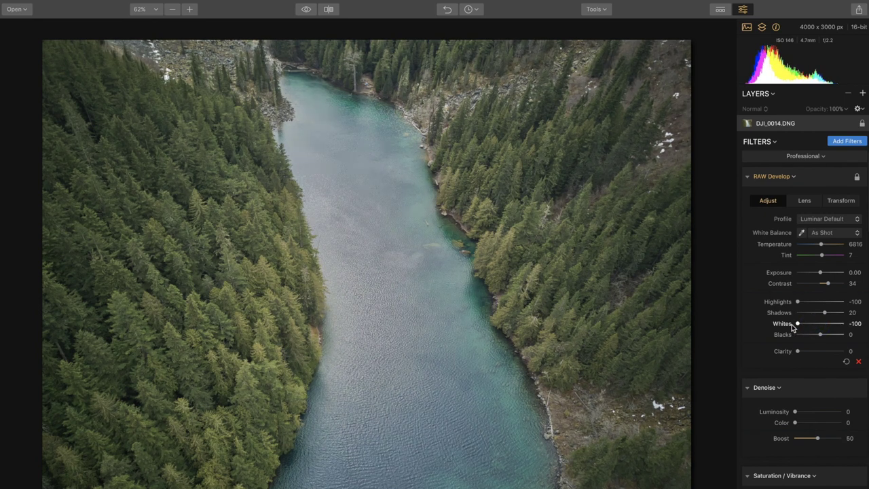
left_click(821, 335)
left_click_drag(820, 338, 810, 338)
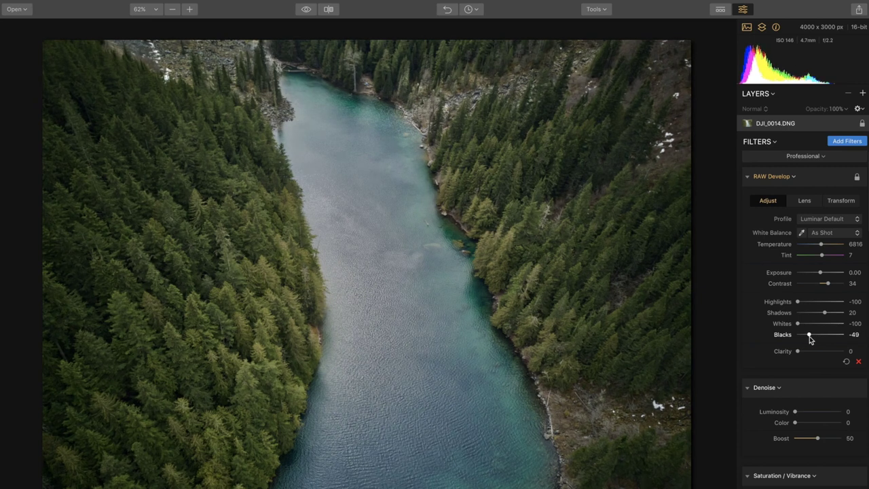
left_click_drag(809, 336, 814, 337)
- Raise Saturation to 15 and Vibrance to 16
scroll(817, 360, "down", 4)
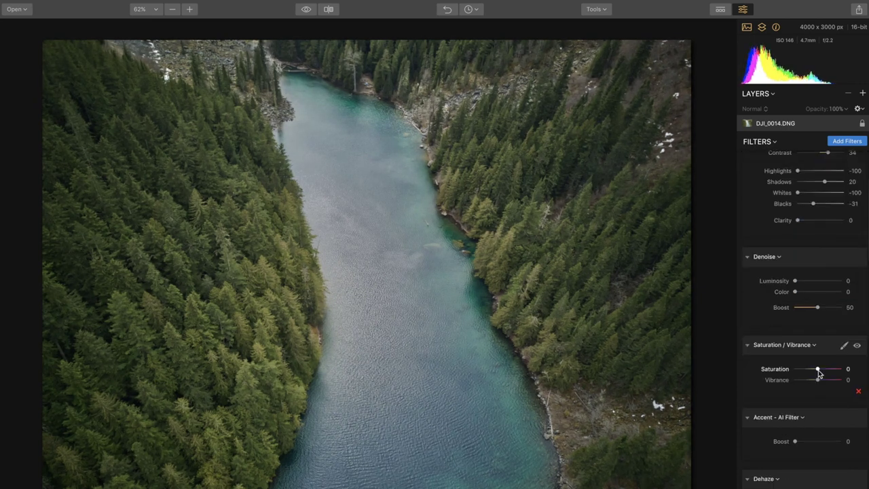
left_click_drag(819, 372, 824, 383)
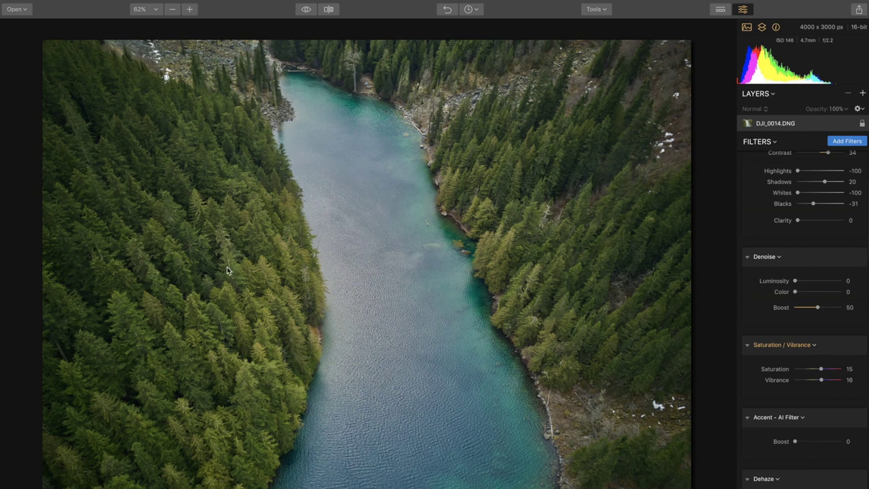
scroll(783, 360, "down", 15)
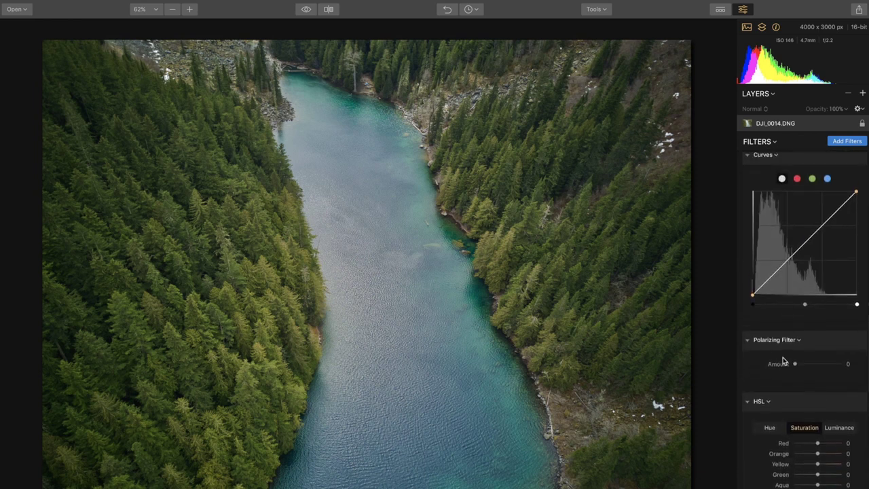
- Set the Polarizing Filter Amount to 100
scroll(784, 363, "up", 2)
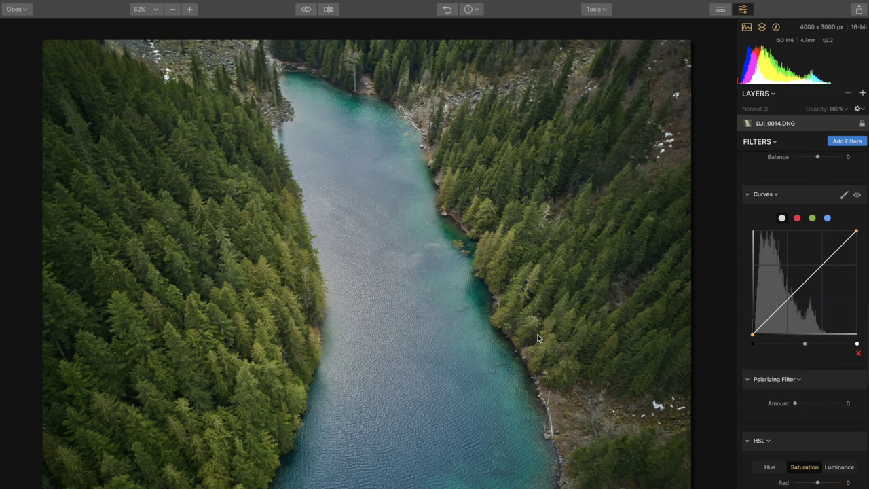
left_click(813, 405)
left_click_drag(814, 406, 846, 410)
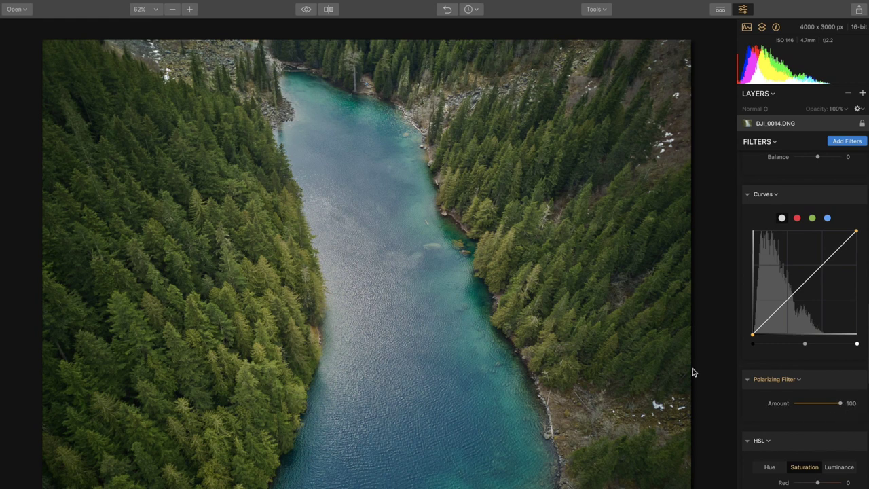
- Set Advanced Contrast Highlights to 59/54, Midtones to 44/-65 and Shadows to 33/17
scroll(814, 277, "up", 5)
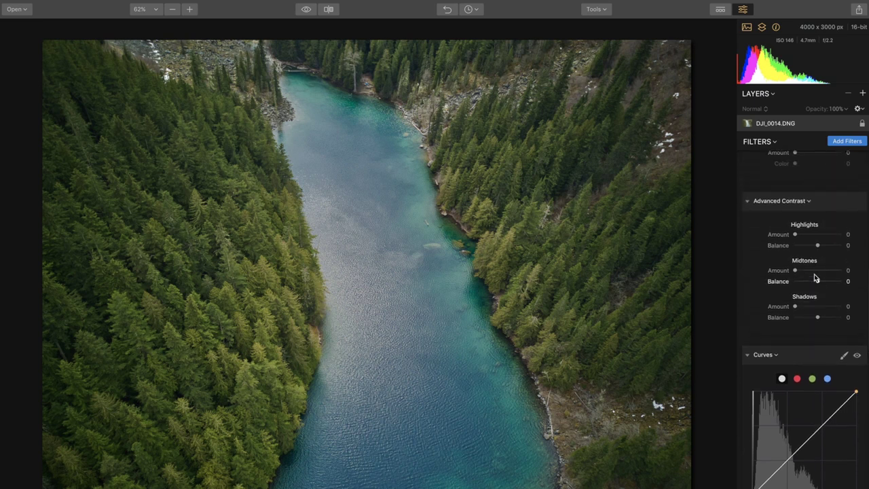
scroll(814, 275, "up", 2)
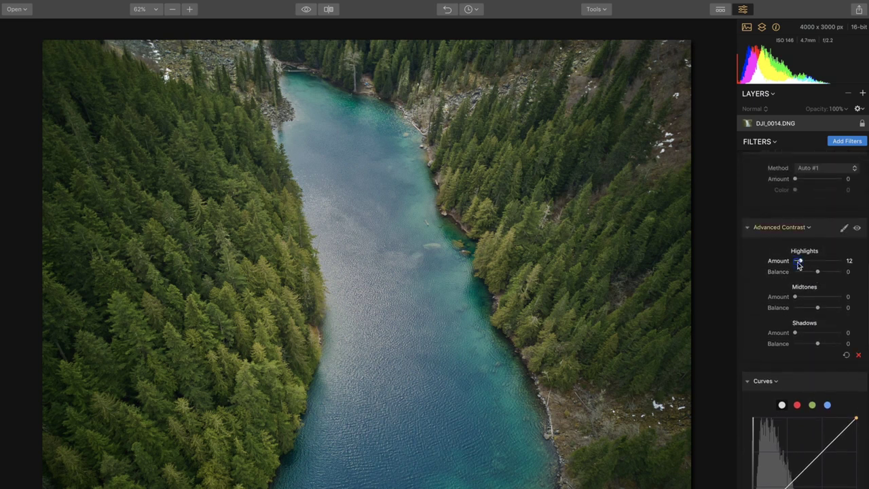
left_click_drag(797, 262, 821, 261)
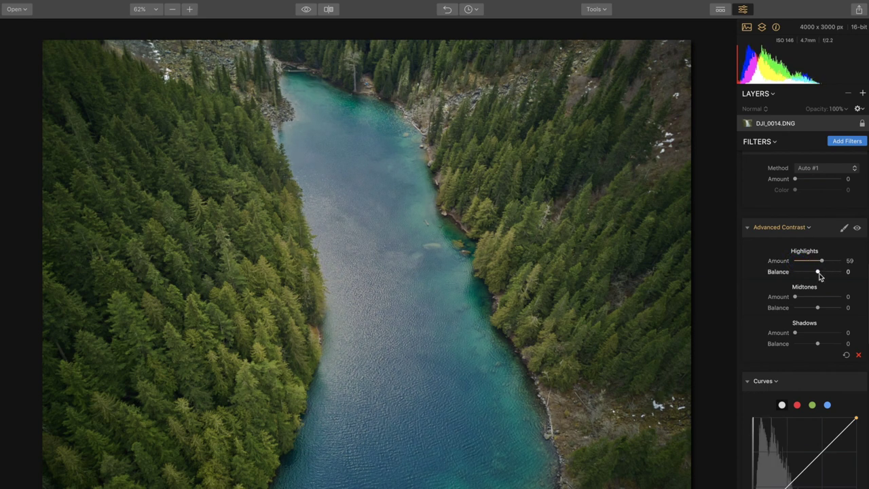
mouse_move(825, 275)
left_mouse_down()
mouse_move(845, 275)
mouse_move(831, 274)
left_mouse_up()
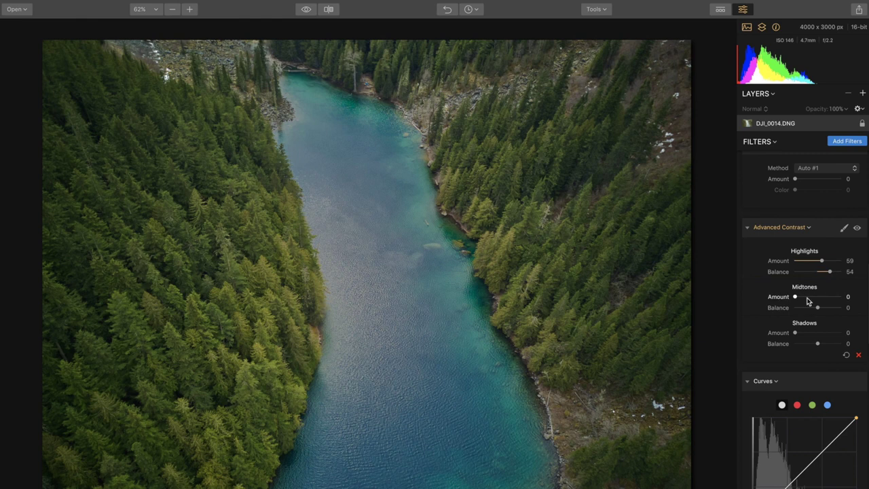
left_click_drag(797, 300, 806, 301)
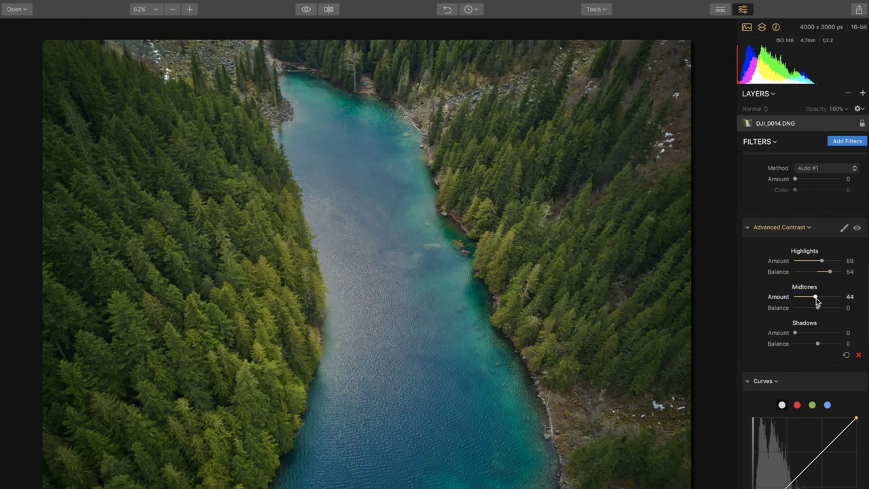
left_click_drag(819, 307, 804, 310)
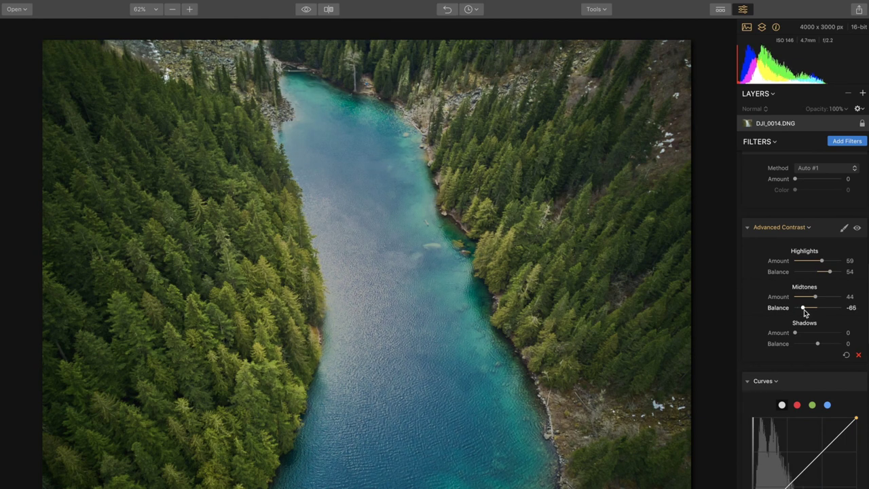
left_click_drag(795, 332, 823, 351)
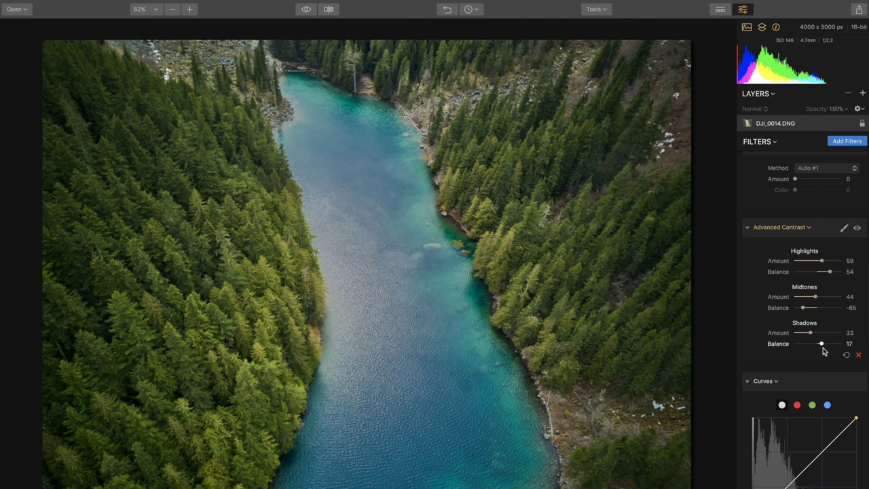
scroll(777, 336, "down", 5)
- Add three Curves points, lowering the bottom one and raising the top one into an S-curve
left_click(777, 332)
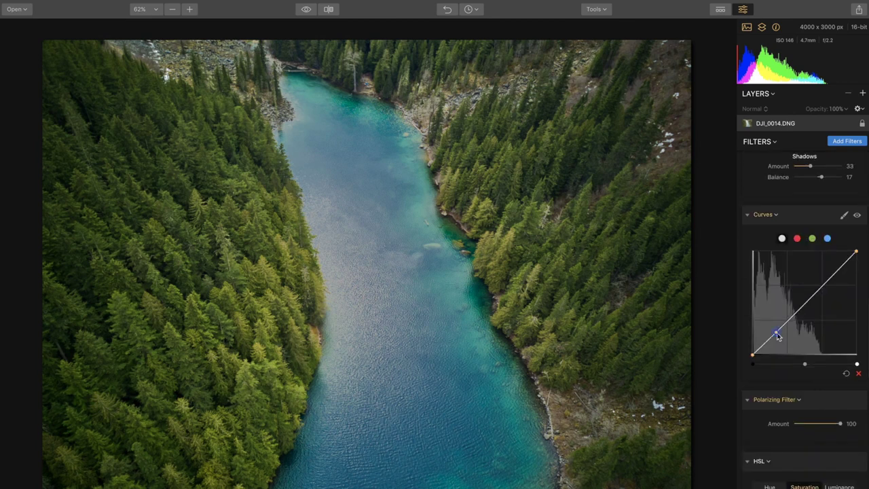
left_click(805, 306)
left_click(831, 276)
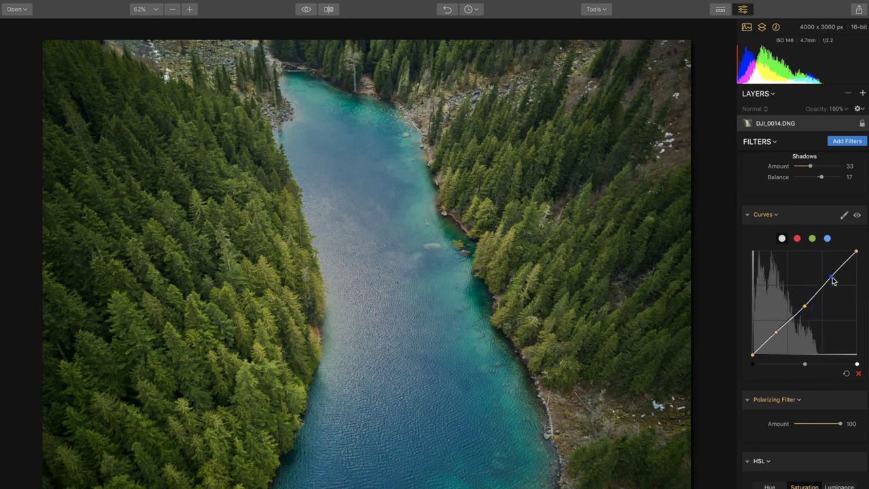
left_click_drag(776, 332, 772, 339)
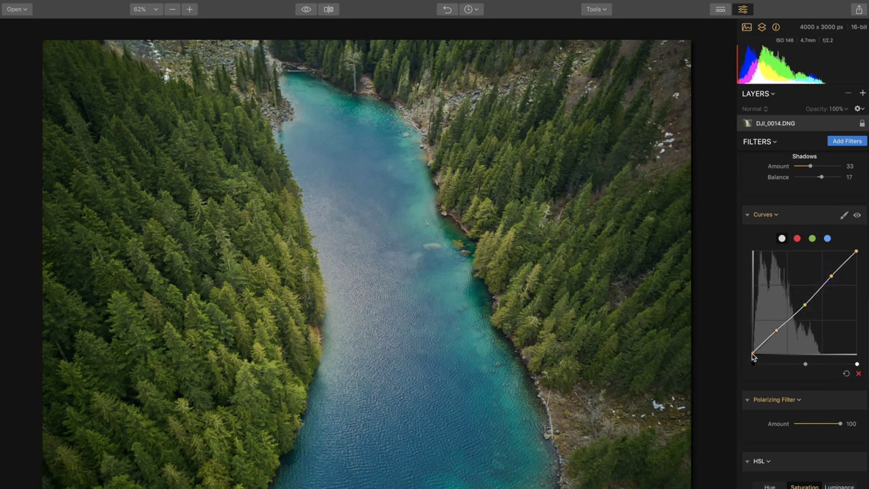
left_click_drag(805, 306, 805, 290)
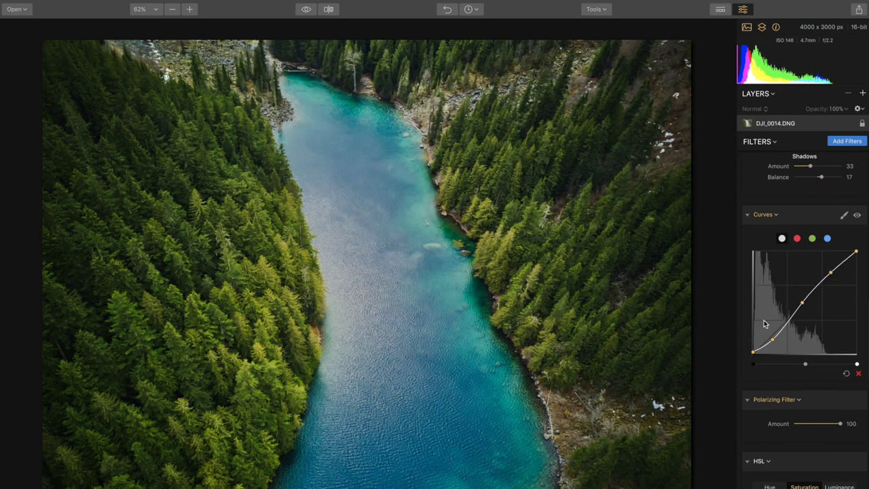
scroll(842, 433, "down", 4)
scroll(840, 433, "up", 2)
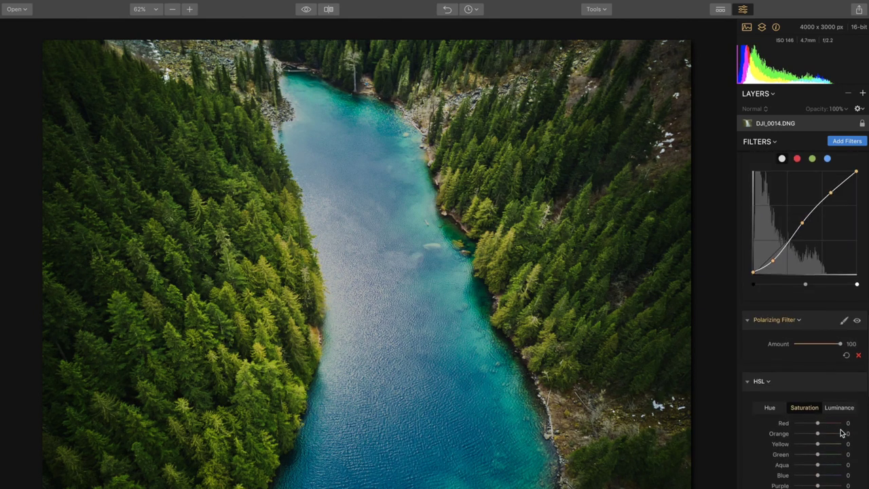
scroll(840, 433, "down", 1)
scroll(842, 421, "up", 2)
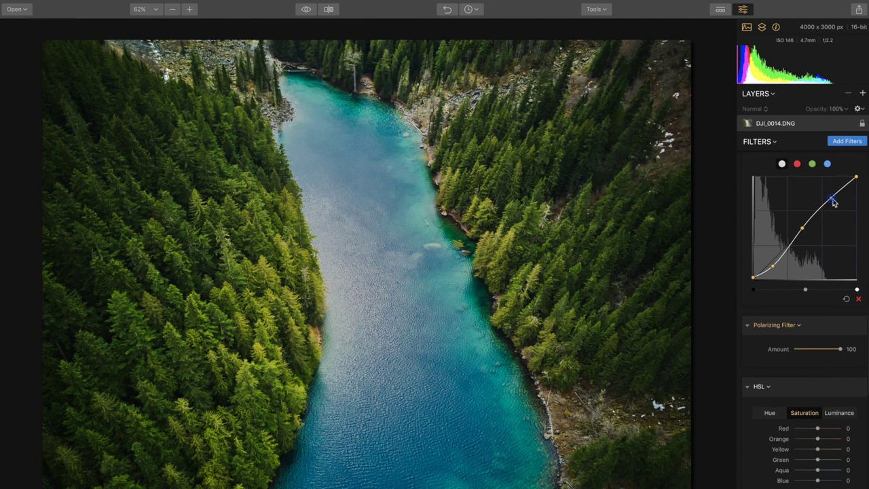
left_click_drag(831, 198, 833, 203)
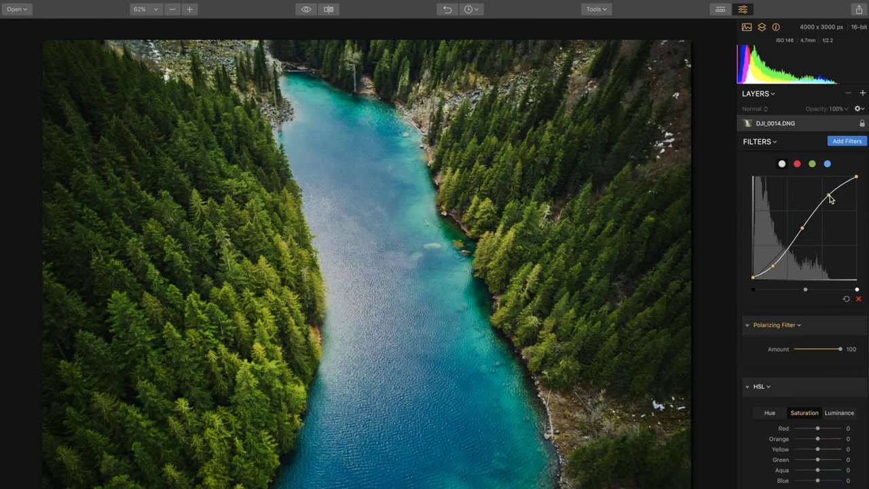
scroll(818, 294, "down", 5)
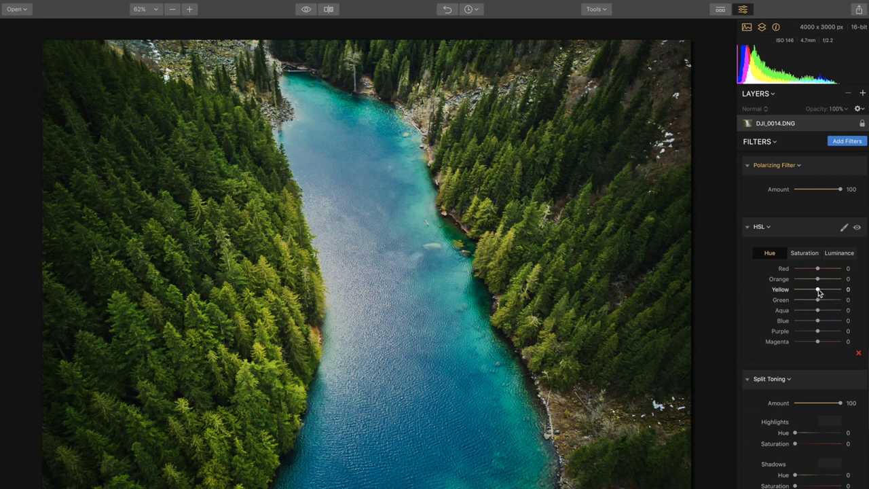
- Set HSL Hue for Yellow to 11, Green to 19 and Aqua to -22
left_click_drag(817, 290, 823, 291)
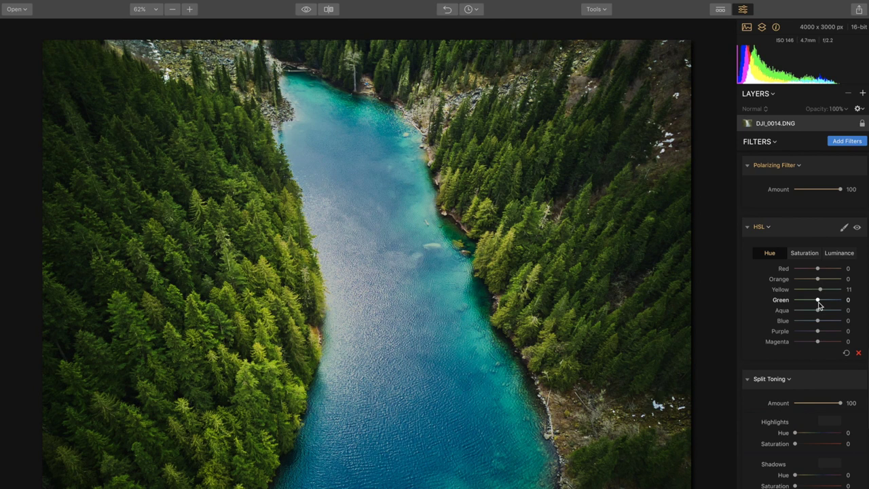
mouse_move(818, 301)
left_mouse_down()
mouse_move(807, 301)
mouse_move(824, 309)
left_mouse_up()
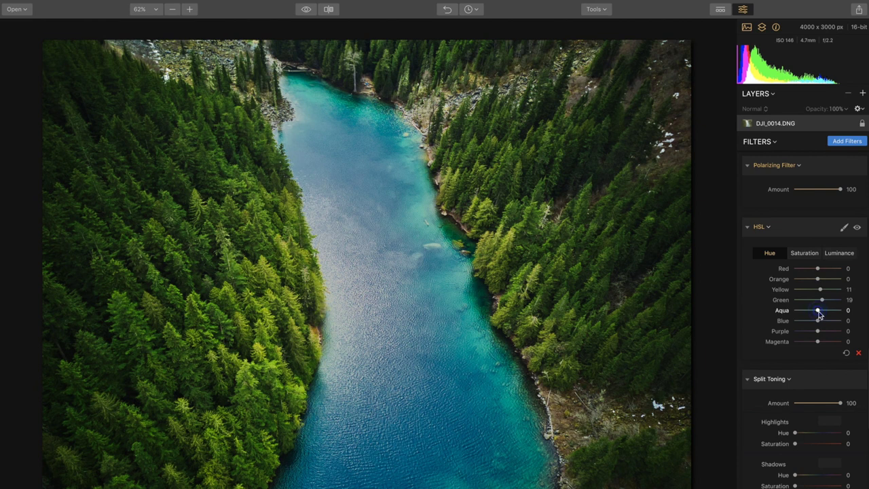
left_click_drag(818, 313, 813, 312)
- Set HSL Luminance to Yellow 34, Green -2, Aqua 36 and Blue -8
mouse_move(819, 322)
left_mouse_down()
mouse_move(836, 323)
mouse_move(815, 326)
left_mouse_up()
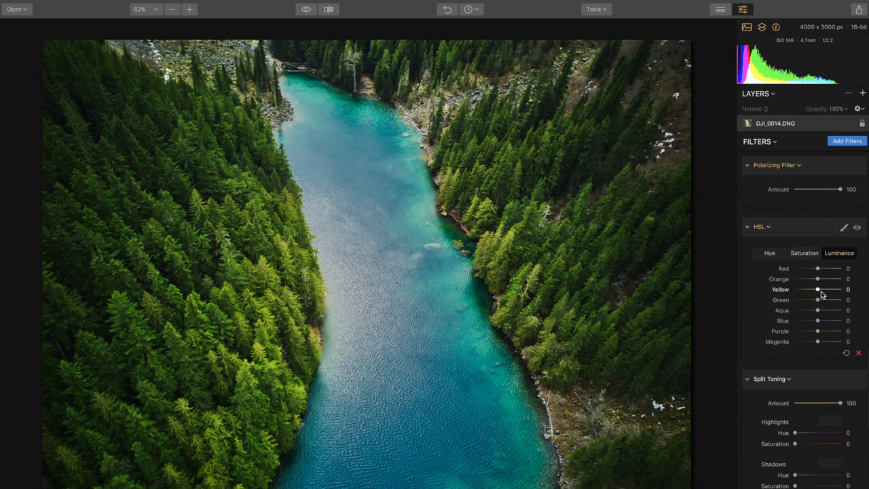
mouse_move(826, 292)
left_mouse_down()
mouse_move(840, 296)
mouse_move(828, 295)
left_mouse_up()
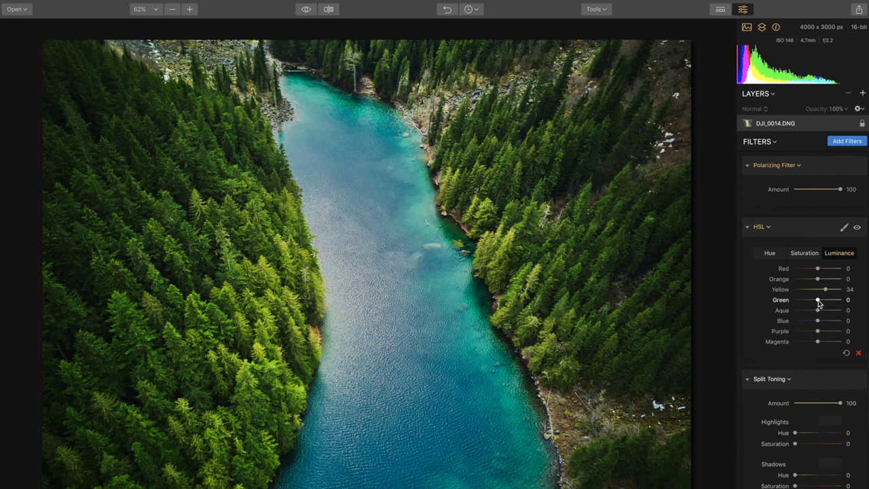
left_click_drag(818, 299, 814, 301)
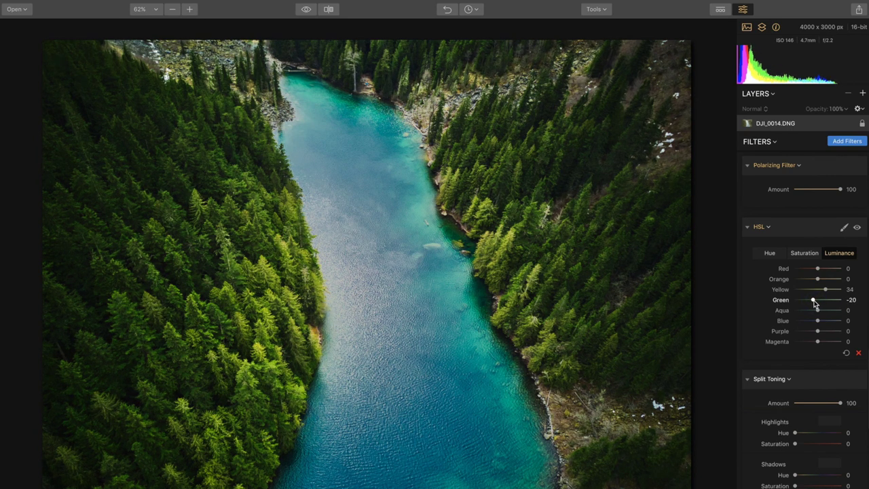
left_click_drag(814, 300, 815, 300)
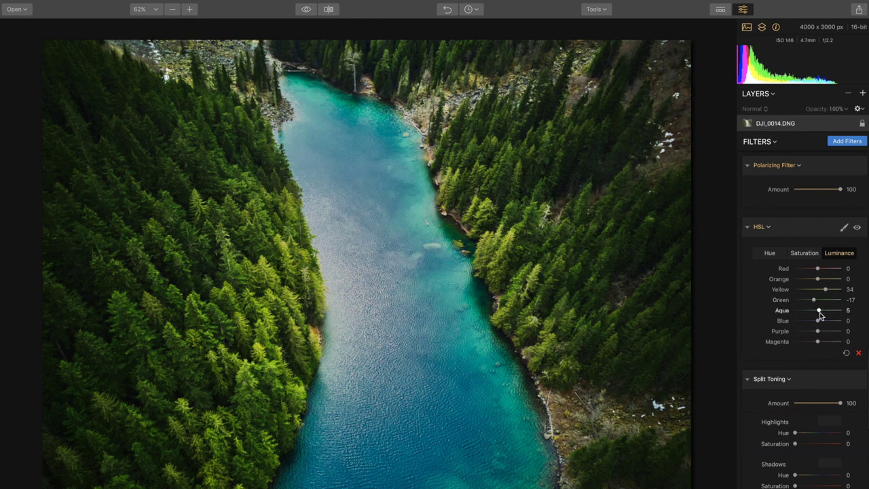
left_click_drag(819, 313, 826, 311)
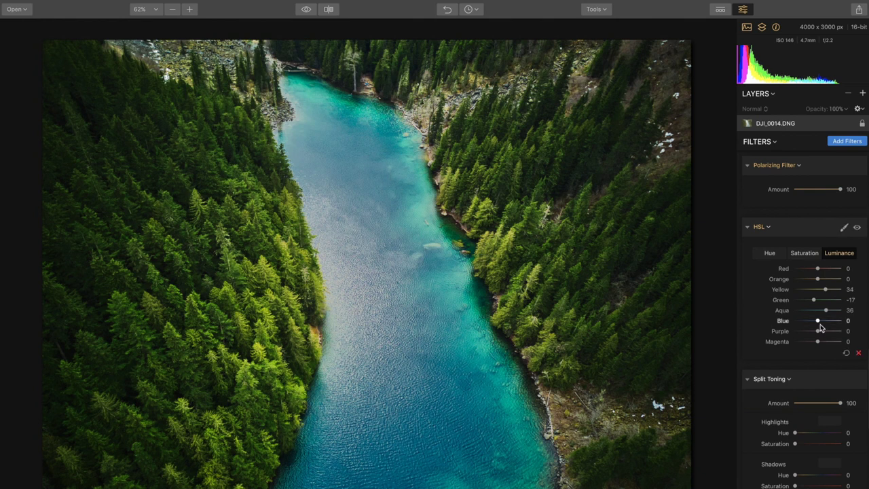
left_click_drag(820, 324, 818, 325)
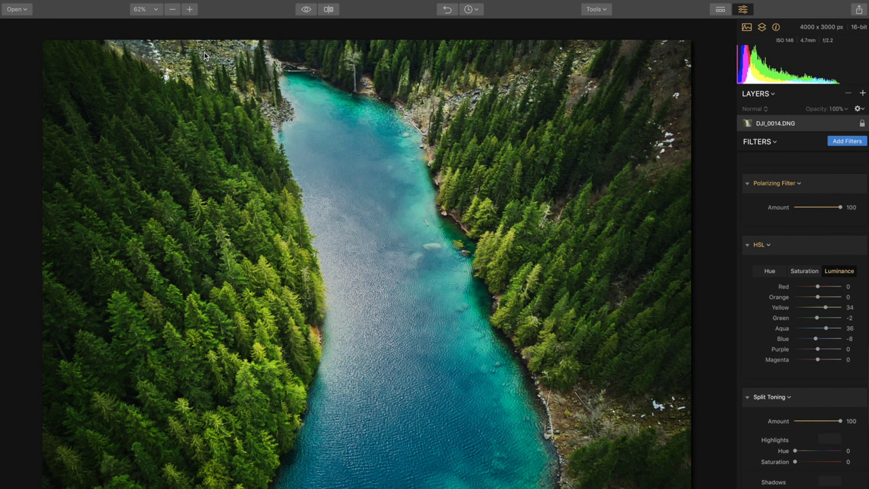
- Start Clone & Stamp with the brush size set to 40
left_click(616, 22)
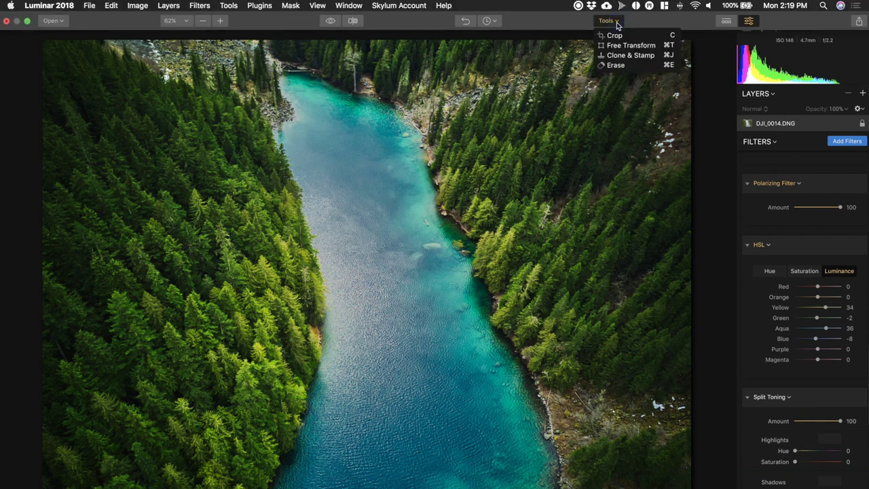
left_click(619, 58)
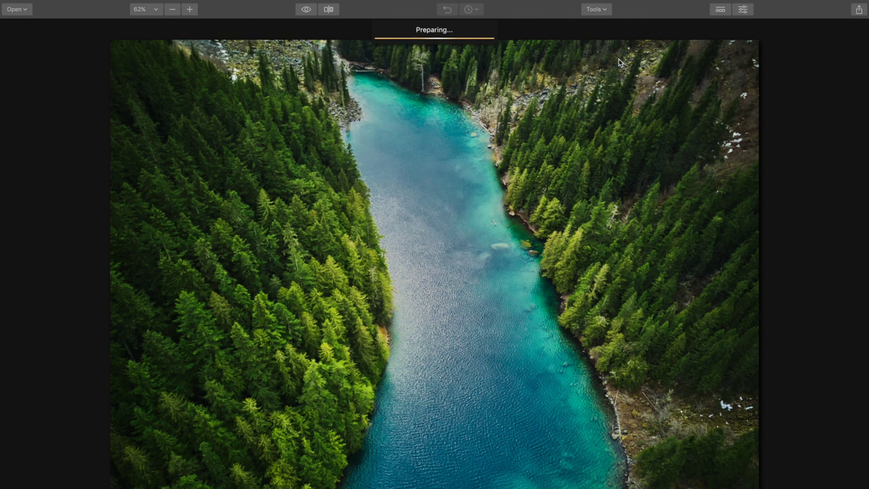
left_click_drag(150, 36, 148, 36)
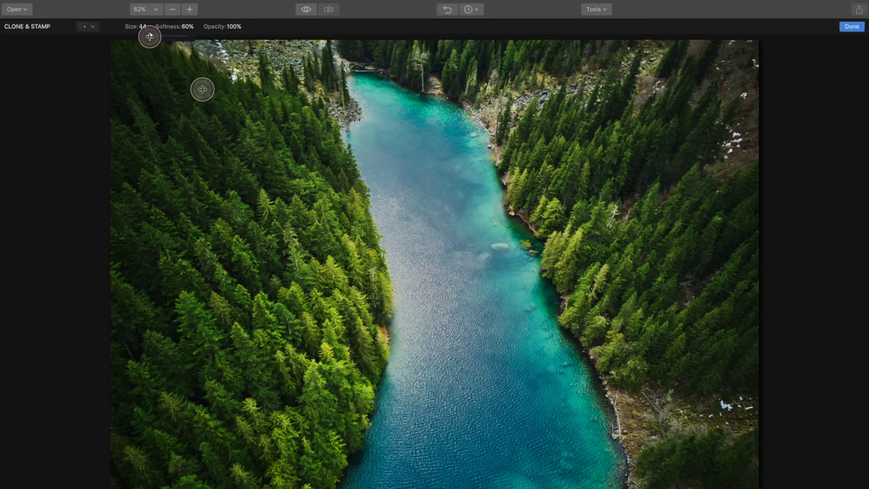
left_click_drag(148, 36, 150, 36)
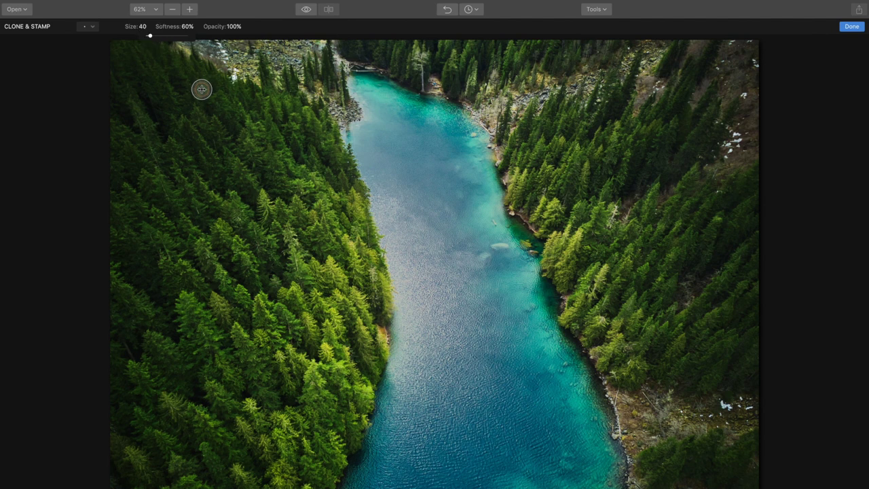
left_click(188, 28)
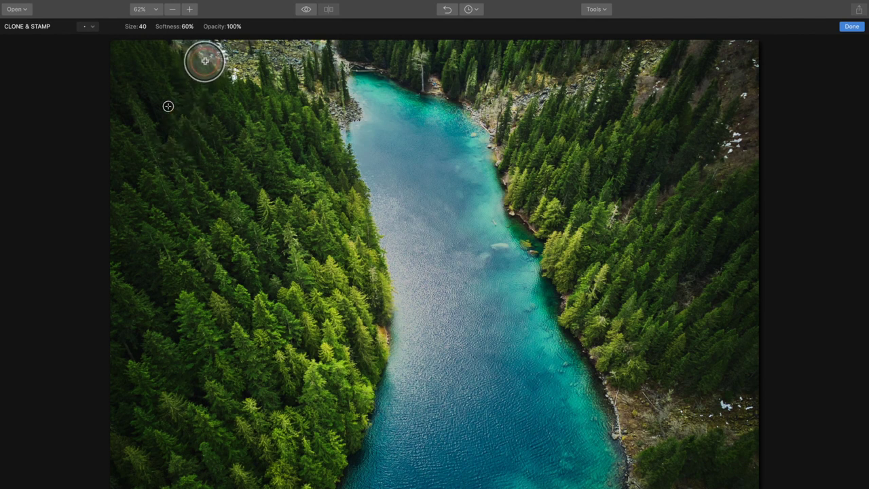
- Paint cloned trees over the rocky top-left area and apply the clone edits
mouse_move(202, 63)
left_mouse_down()
mouse_move(231, 58)
mouse_move(237, 72)
mouse_move(246, 56)
mouse_move(245, 79)
mouse_move(254, 61)
mouse_move(253, 85)
mouse_move(258, 58)
mouse_move(224, 78)
mouse_move(243, 105)
mouse_move(370, 83)
mouse_move(359, 89)
mouse_move(334, 71)
left_mouse_up()
left_click(294, 90, "alt")
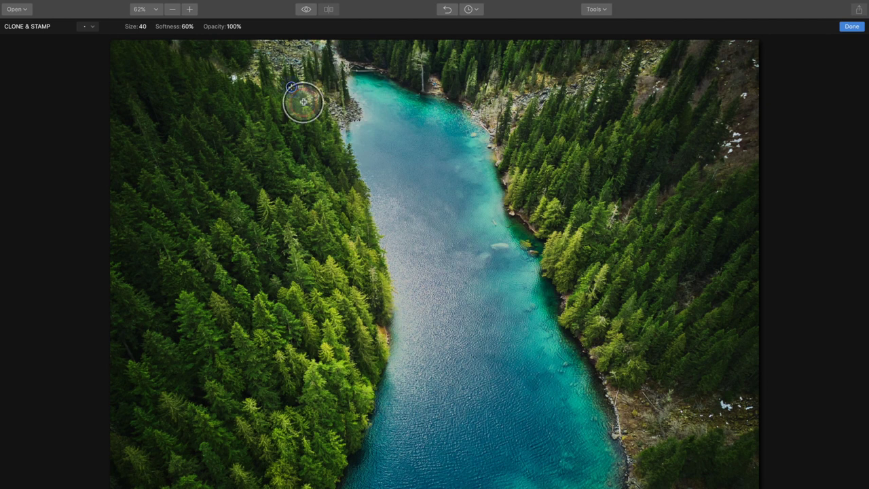
right_click(270, 86)
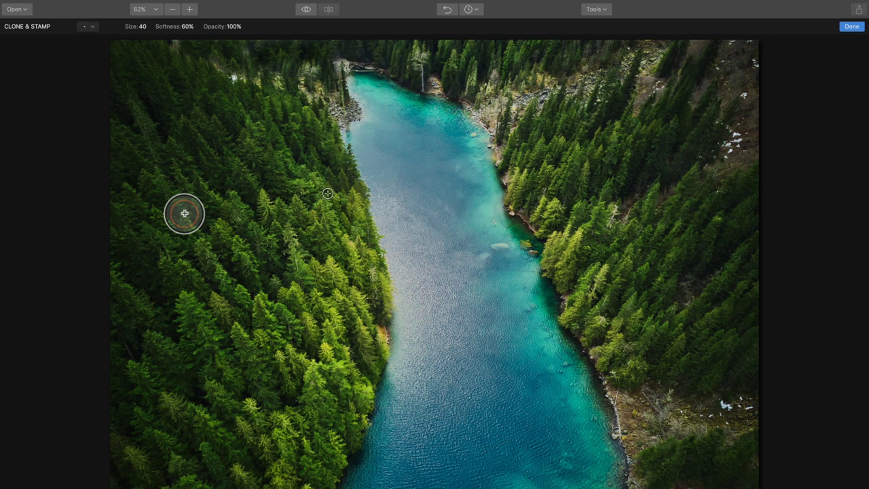
left_click(852, 27)
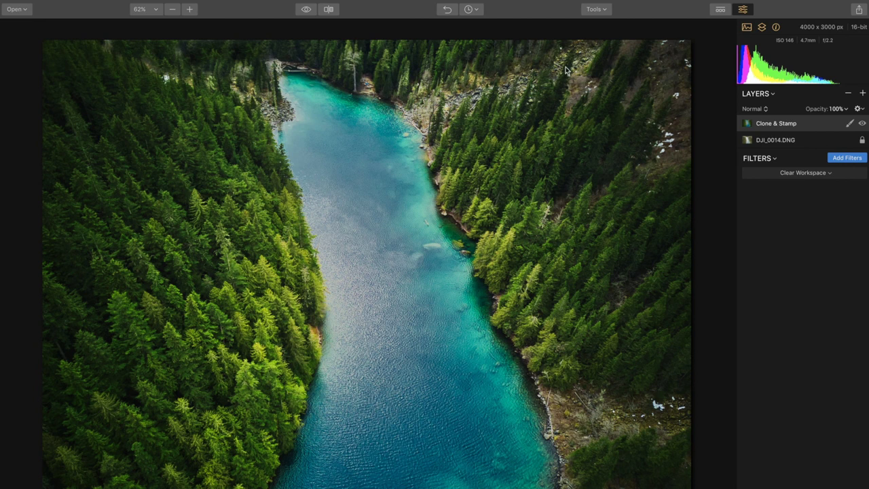
- Start a new Clone & Stamp pass, zoom in, enlarge the brush to about 128, and clone teal water onto the lake's left side
left_click(607, 10)
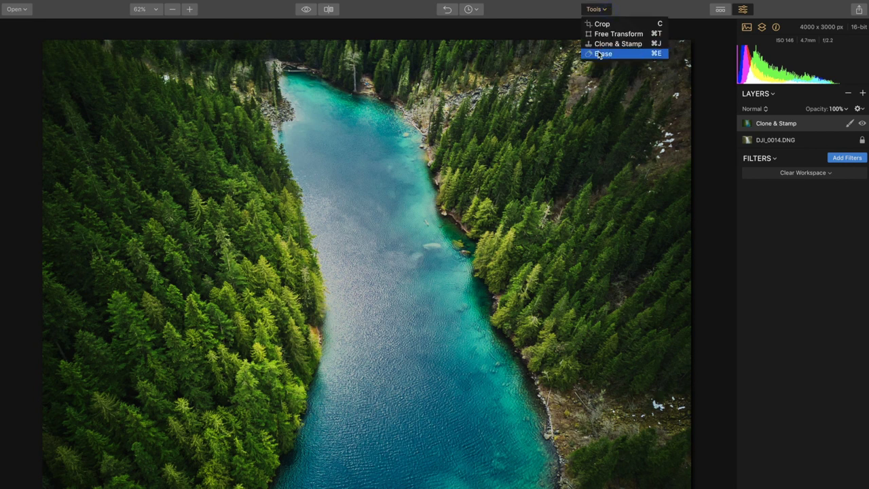
left_click(611, 44)
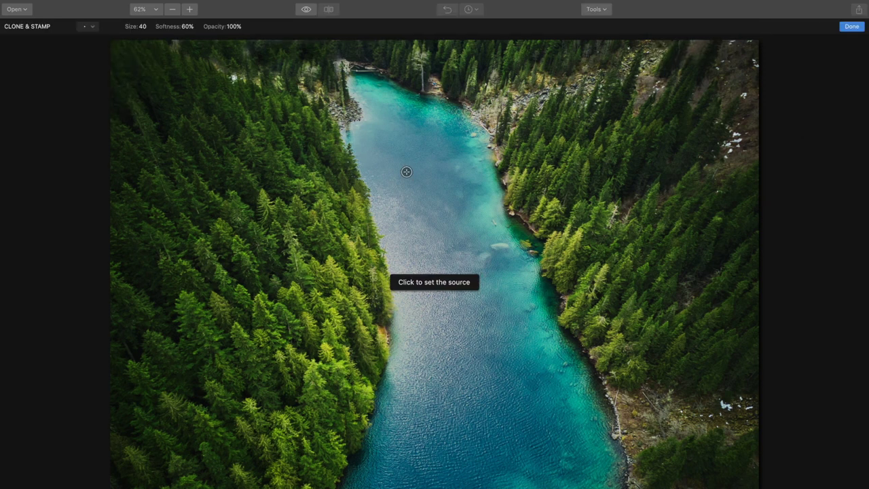
scroll(406, 172, "up", 10)
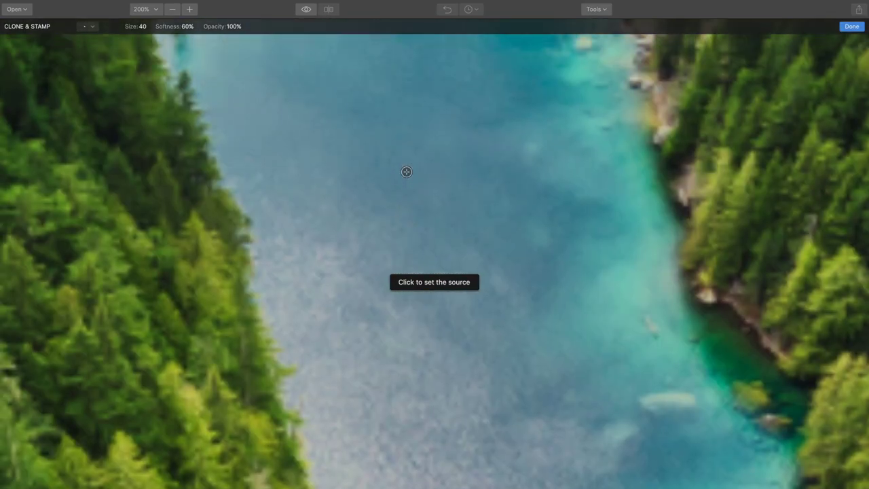
scroll(455, 209, "up", 10)
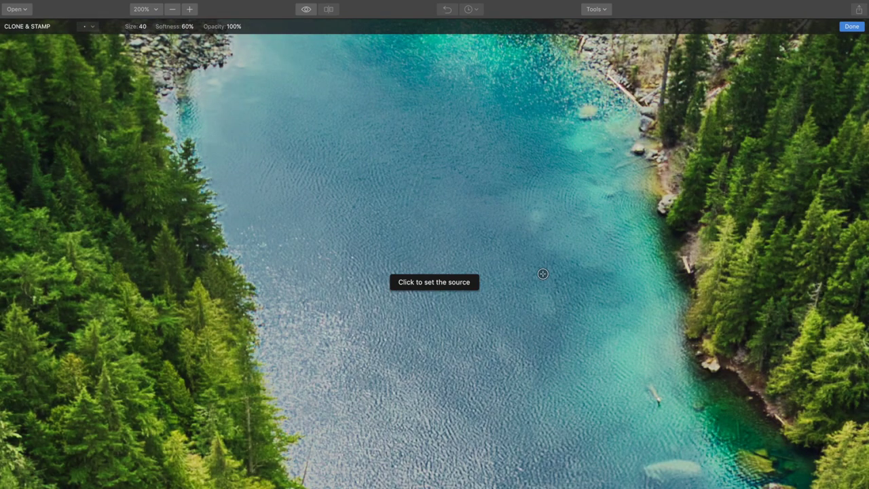
scroll(496, 175, "up", 5)
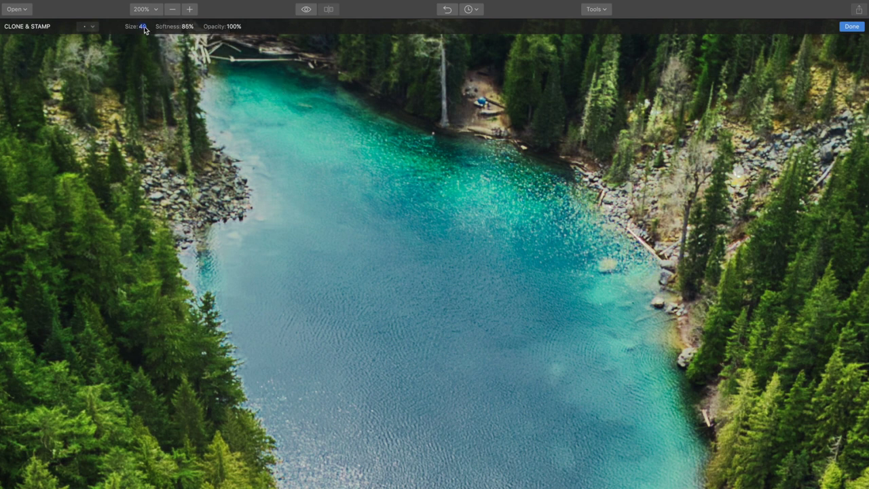
left_click_drag(153, 33, 158, 36)
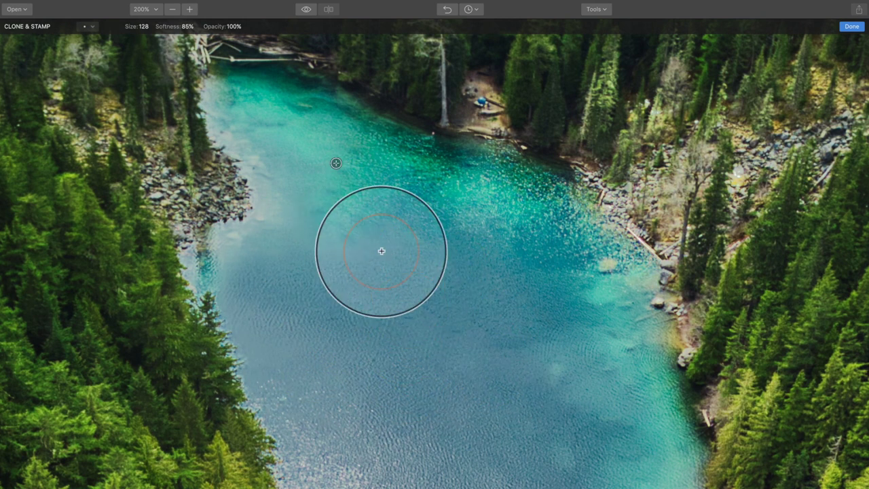
left_click_drag(316, 306, 258, 272)
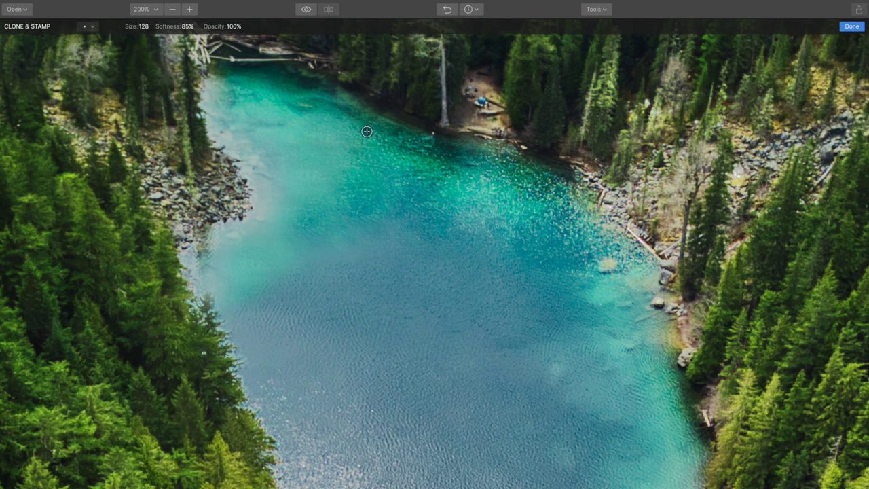
- Sample smoother water and paint it over the bright rippled lake patches
scroll(607, 272, "down", 5)
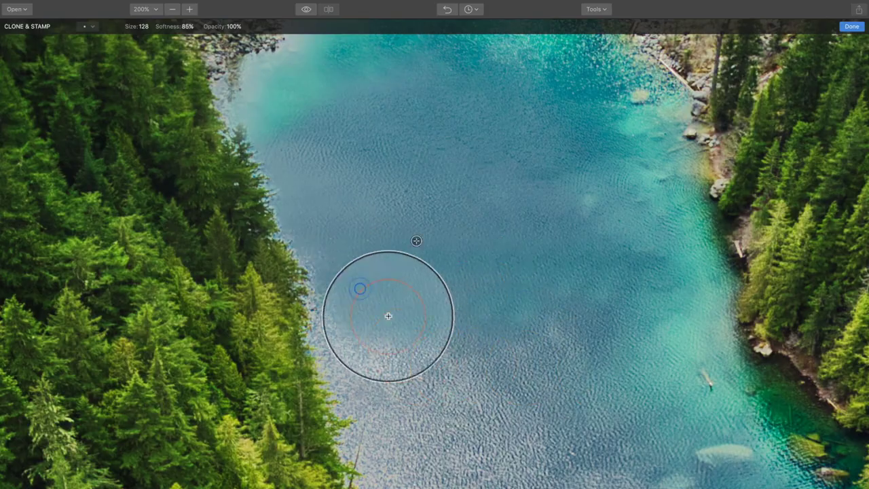
scroll(398, 208, "down", 5)
scroll(611, 218, "down", 3)
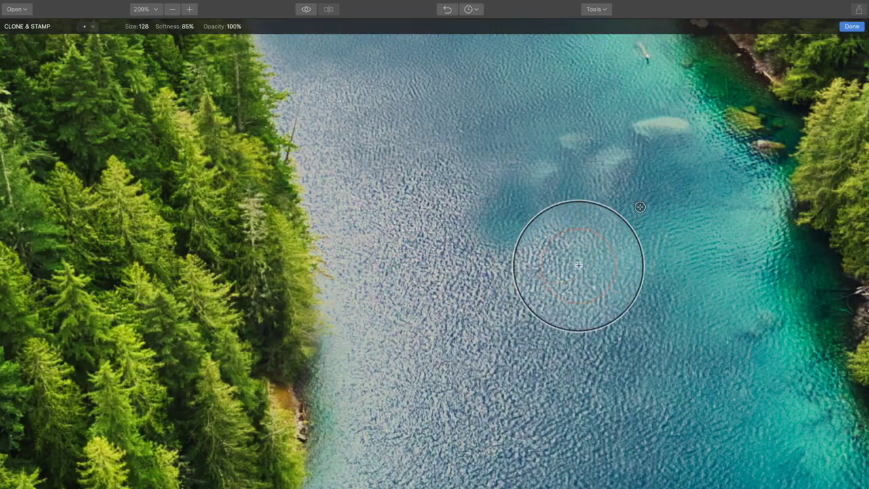
scroll(509, 238, "down", 5)
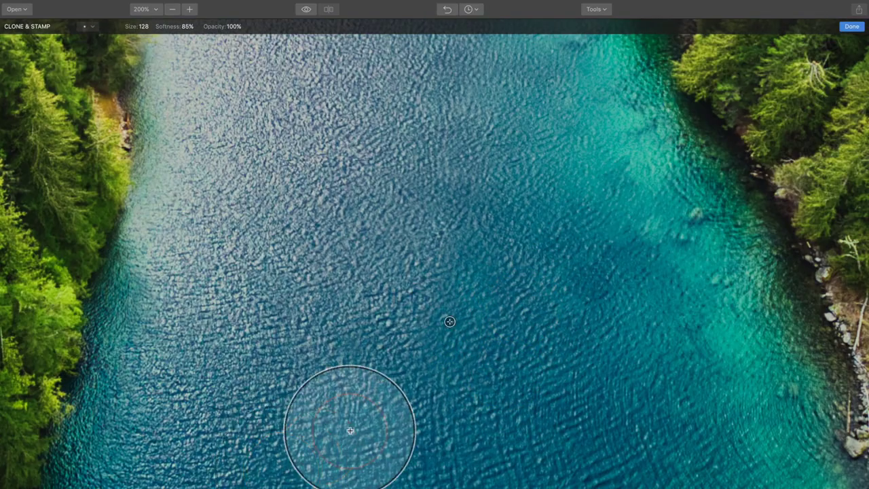
left_click(400, 288, "alt")
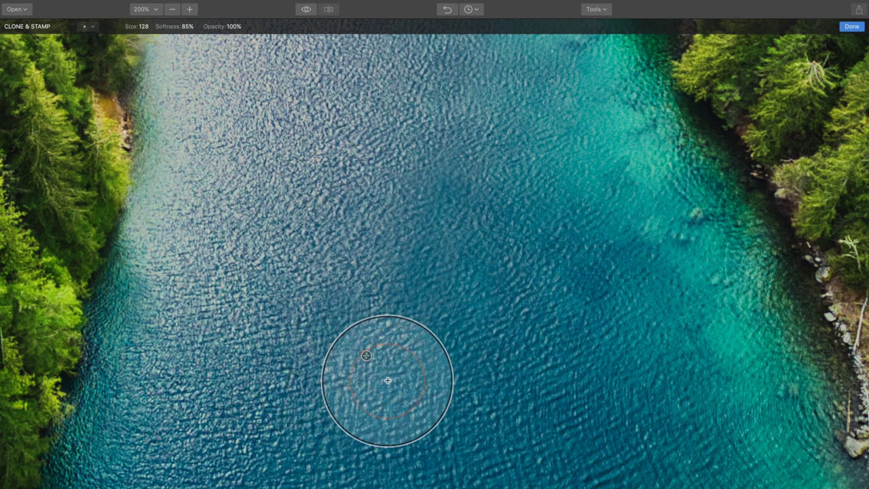
left_click_drag(396, 270, 462, 219)
left_click_drag(269, 363, 345, 306)
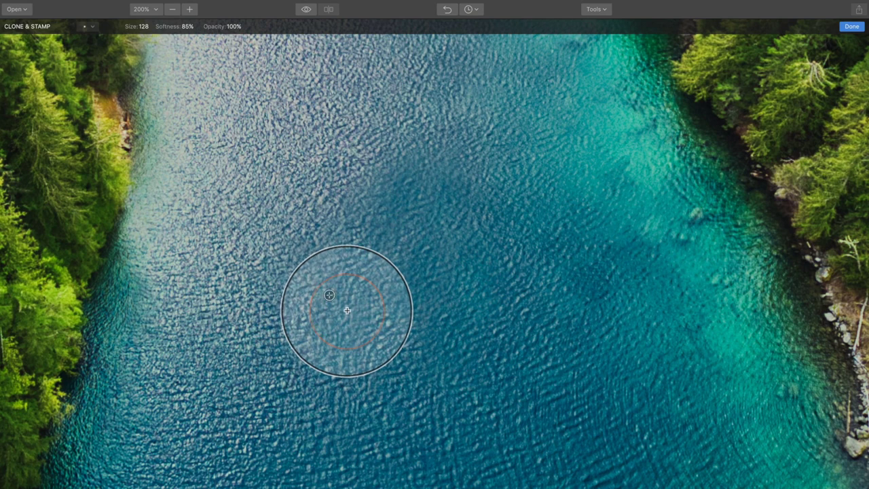
scroll(371, 306, "up", 5)
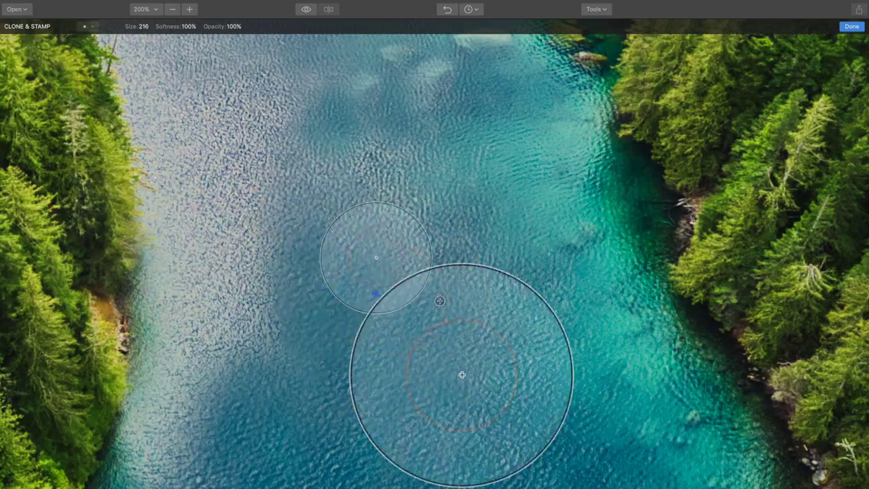
scroll(440, 301, "down", 5)
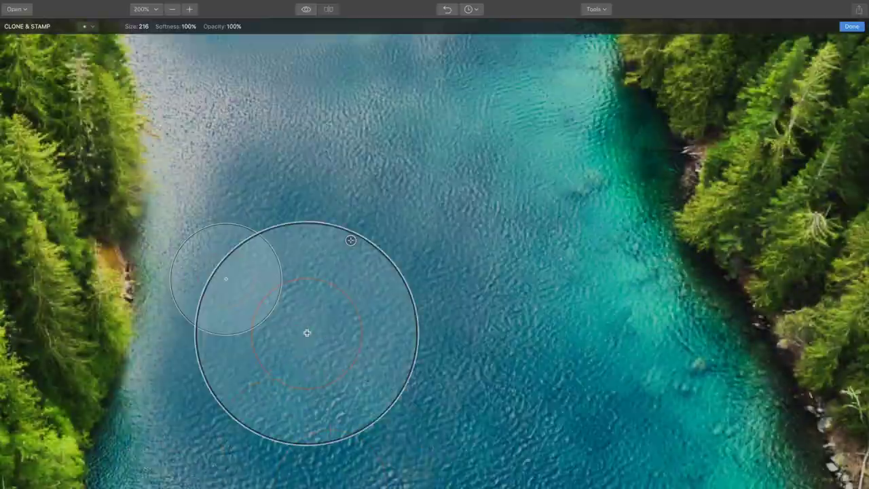
scroll(431, 406, "up", 5)
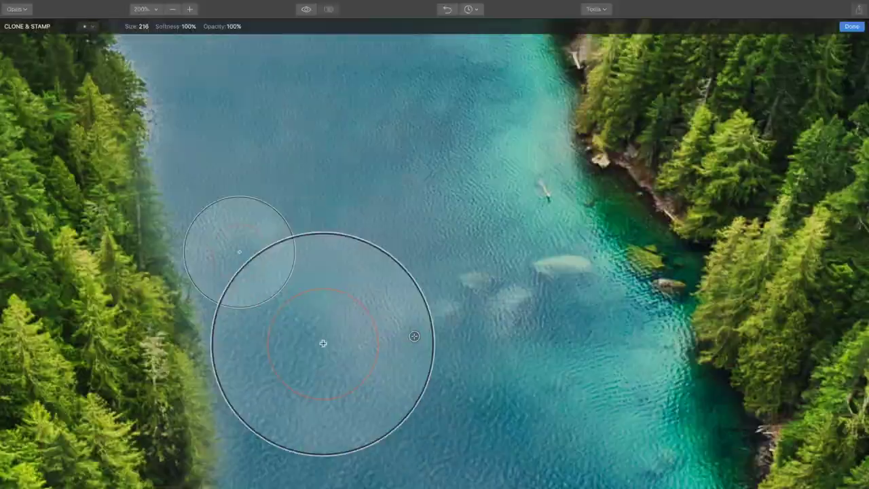
scroll(369, 229, "down", 5)
scroll(499, 274, "up", 3)
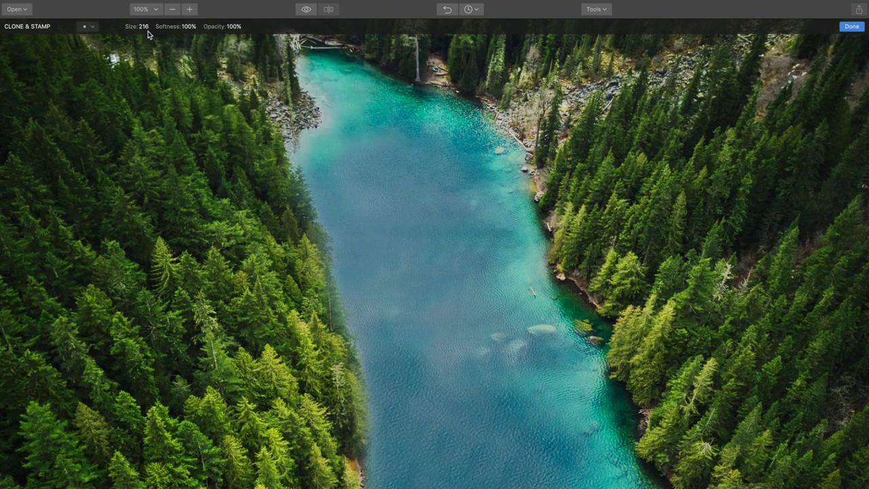
- With brush Size 70 and Softness 81%, clone fresh smooth water near the right bank
left_click_drag(144, 32, 152, 37)
left_click_drag(223, 38, 226, 38)
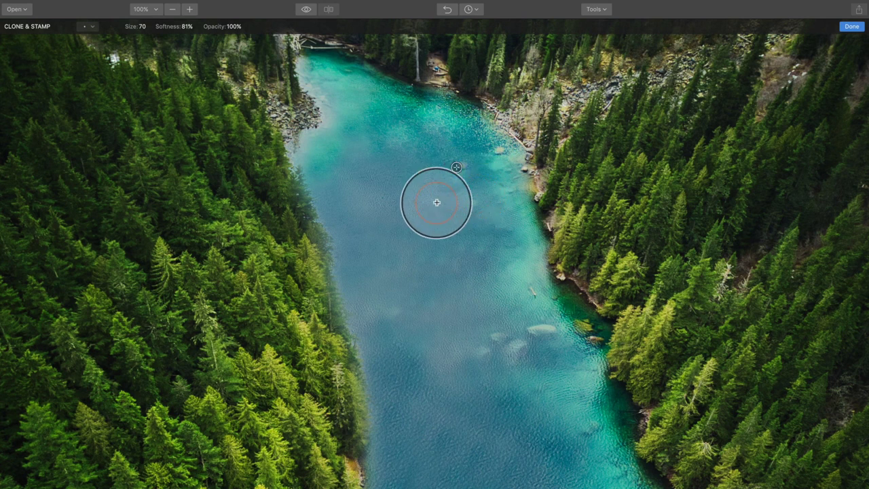
left_click(519, 292)
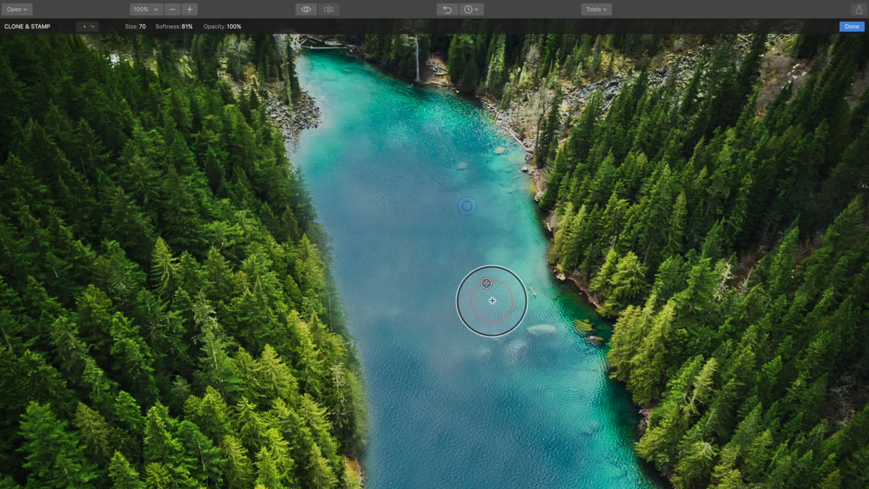
left_click(497, 279)
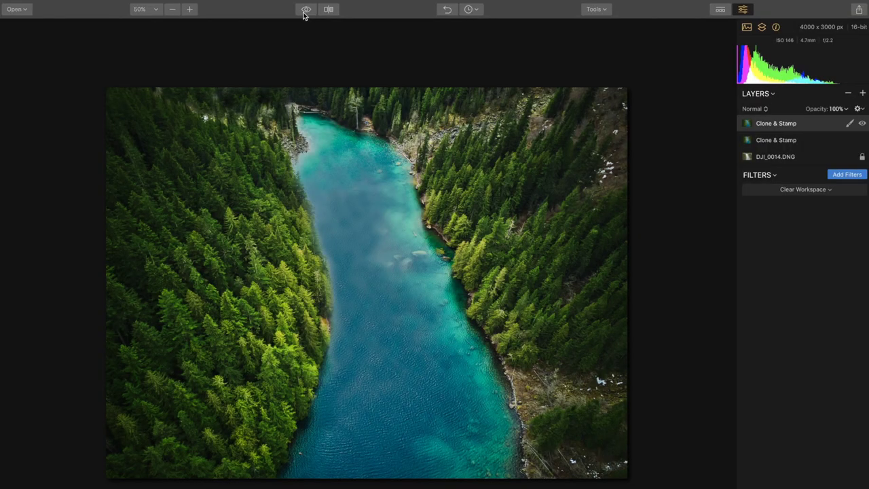
left_click(306, 9)
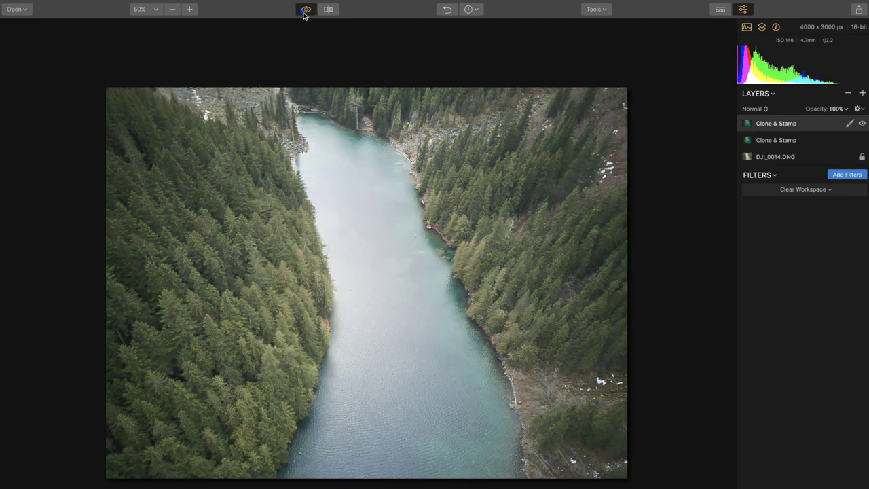
left_click(304, 15)
left_click(303, 15)
left_click(303, 15)
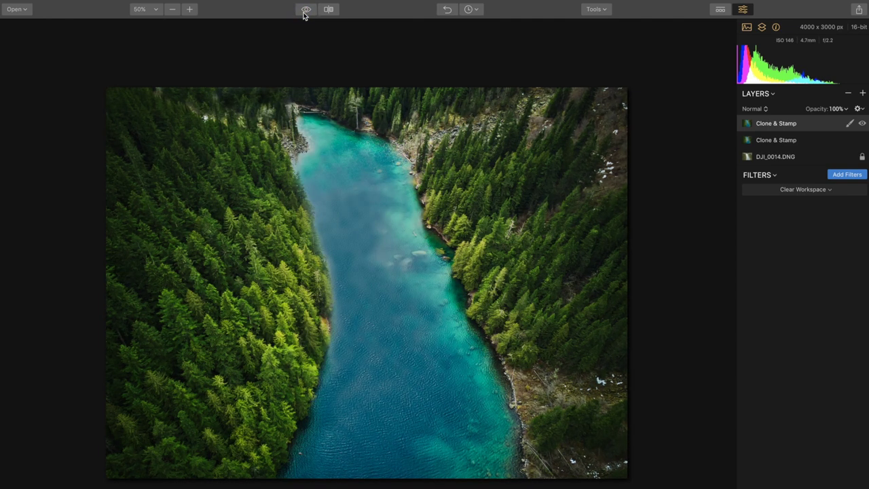
left_click(304, 15)
left_click(304, 15)
- Add a Structure filter from the Filters Catalog and choose Brush masking for it
left_click(847, 174)
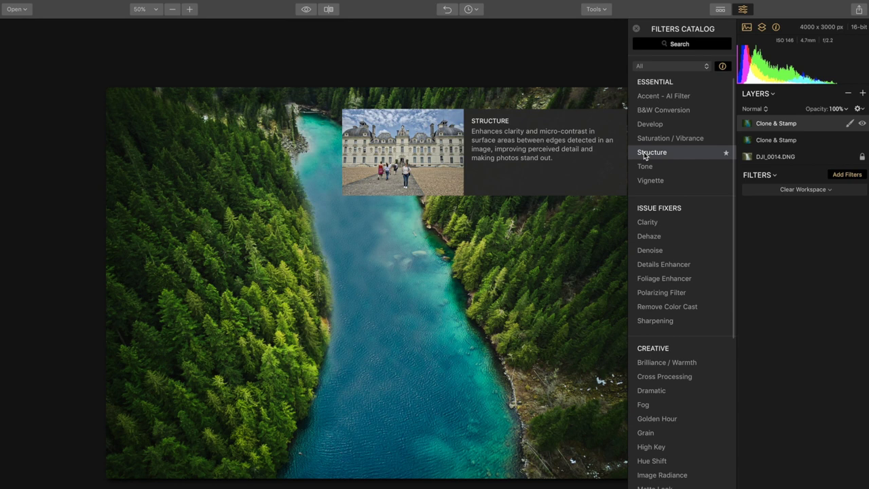
left_click(644, 153)
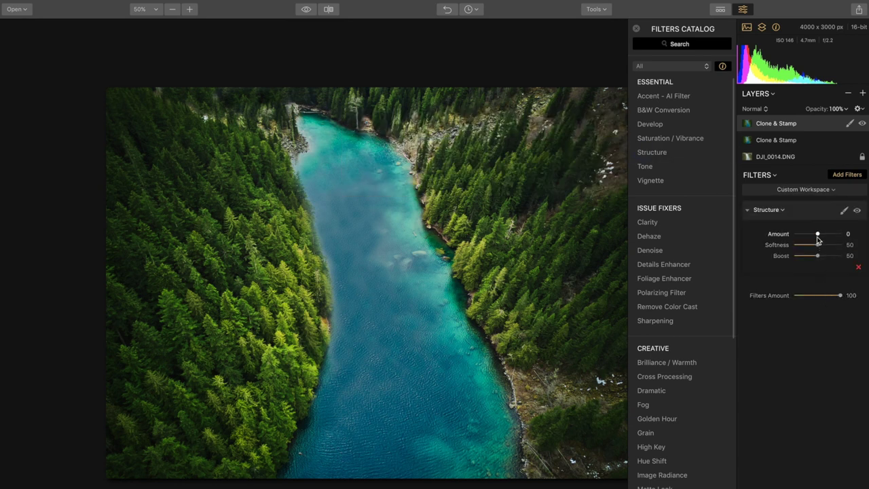
left_click(844, 212)
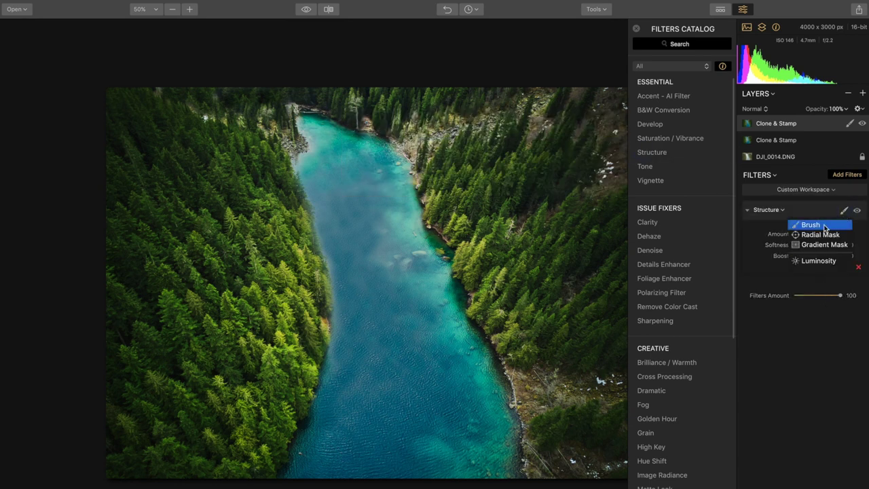
left_click(822, 224)
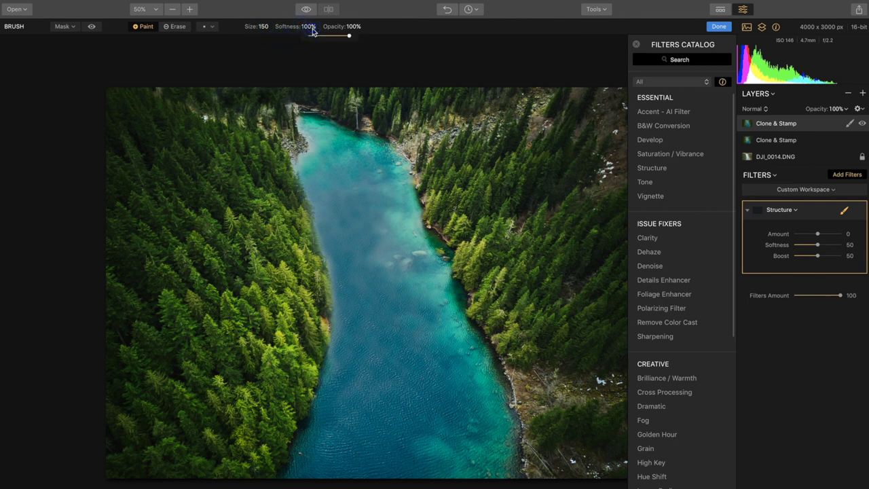
- Set the mask brush Softness to 81% and show the mask as a red overlay
left_click_drag(333, 35, 342, 37)
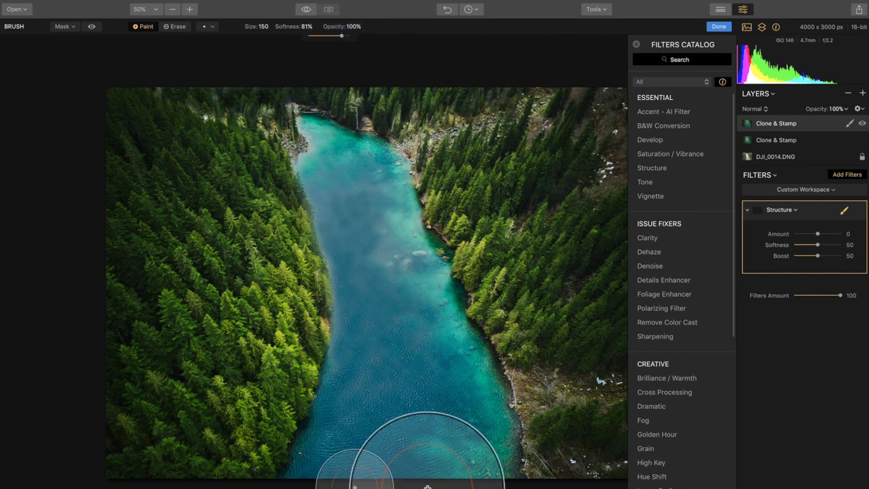
left_click(349, 385, "alt")
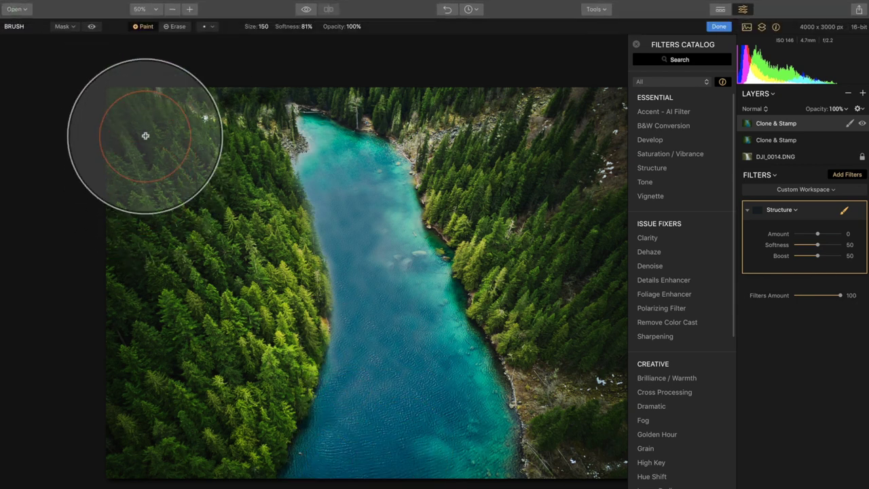
left_click(91, 27)
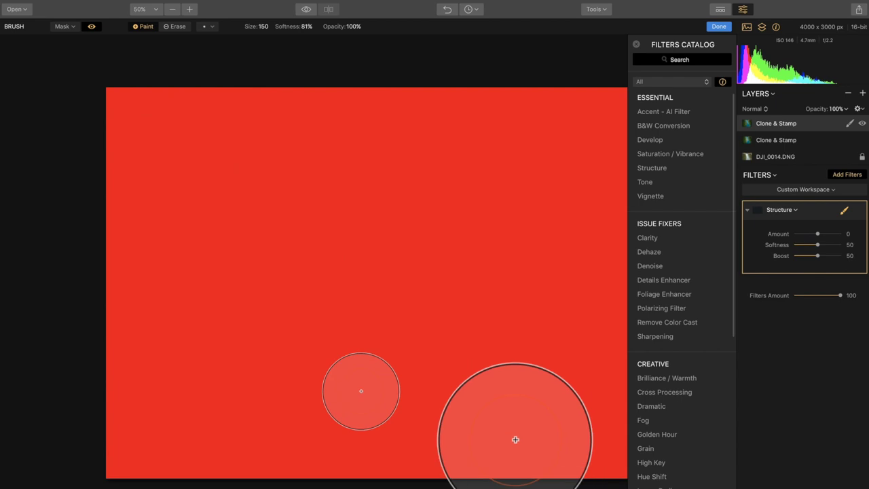
- Brush the Structure mask over the whole river, then hide the red overlay
mouse_move(432, 465)
left_mouse_down()
mouse_move(423, 475)
mouse_move(340, 455)
mouse_move(320, 466)
mouse_move(419, 450)
mouse_move(431, 374)
mouse_move(421, 306)
mouse_move(398, 267)
mouse_move(380, 194)
left_mouse_up()
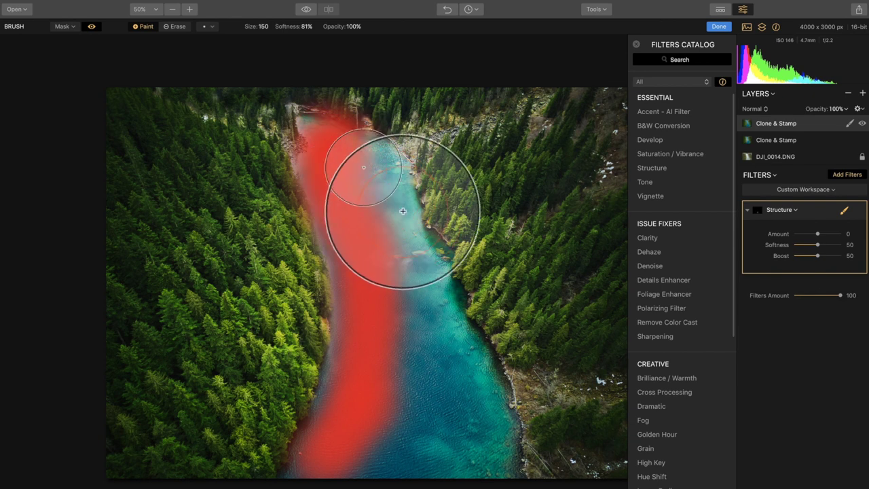
mouse_move(440, 239)
left_mouse_down()
mouse_move(526, 475)
mouse_move(467, 393)
mouse_move(332, 483)
mouse_move(471, 412)
mouse_move(514, 423)
mouse_move(477, 321)
left_mouse_up()
left_click(92, 26)
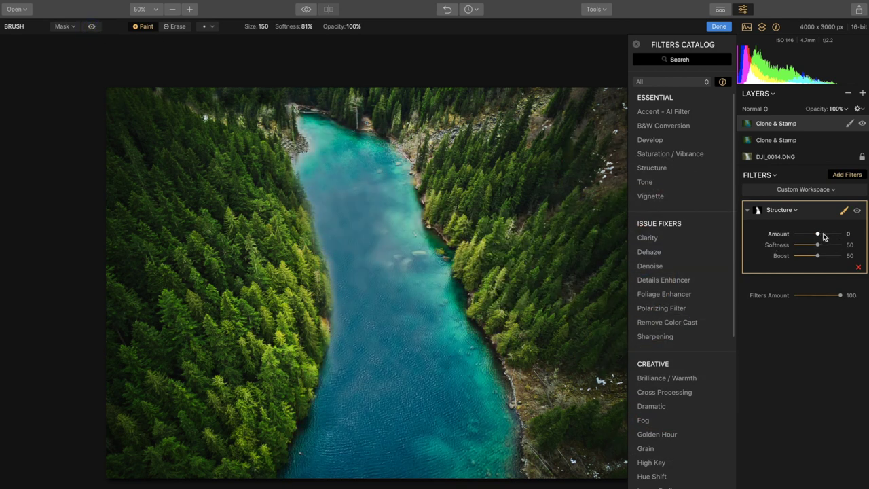
- Set Structure to Amount -78, Softness 77 and Boost 77 to smooth the water
left_click_drag(822, 233, 814, 236)
left_click_drag(827, 248, 831, 258)
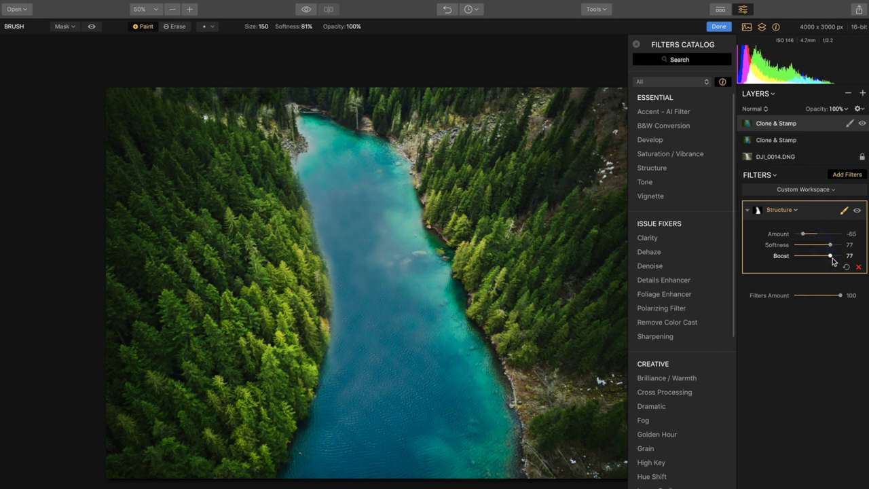
left_click_drag(810, 234, 802, 237)
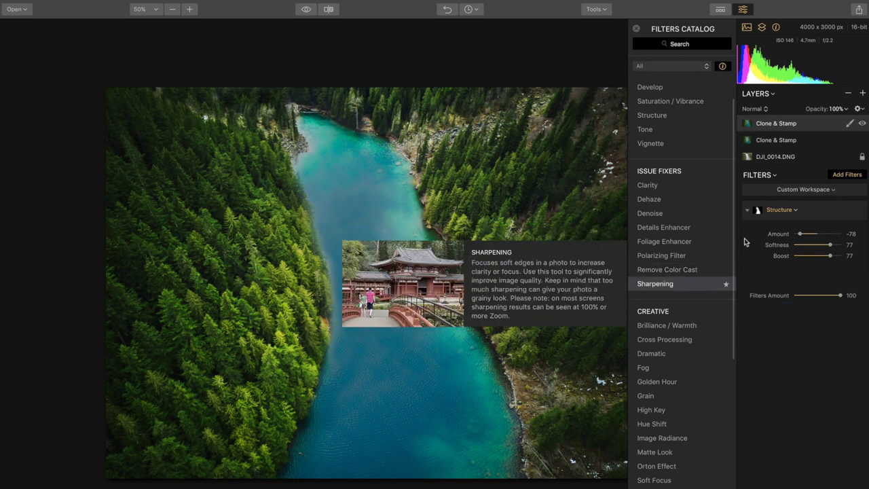
- Add a Remove Color Cast filter with Method Auto #2 and Amount 35
mouse_move(710, 279)
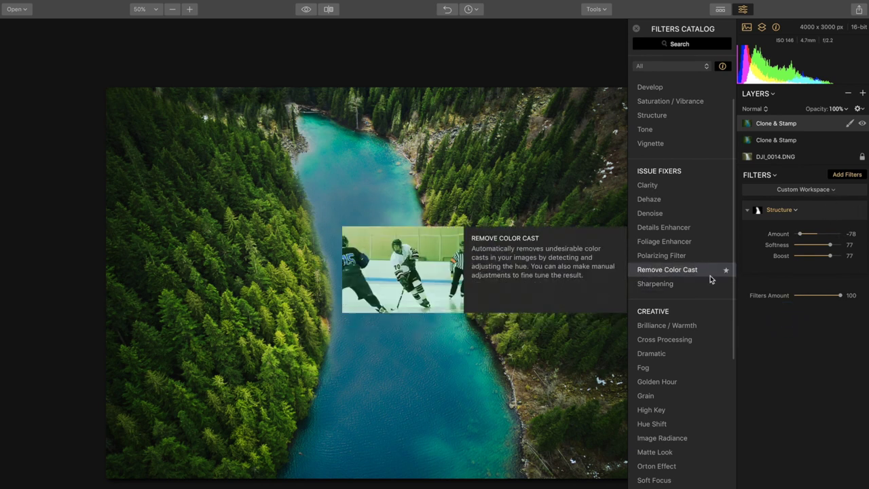
left_click(685, 269)
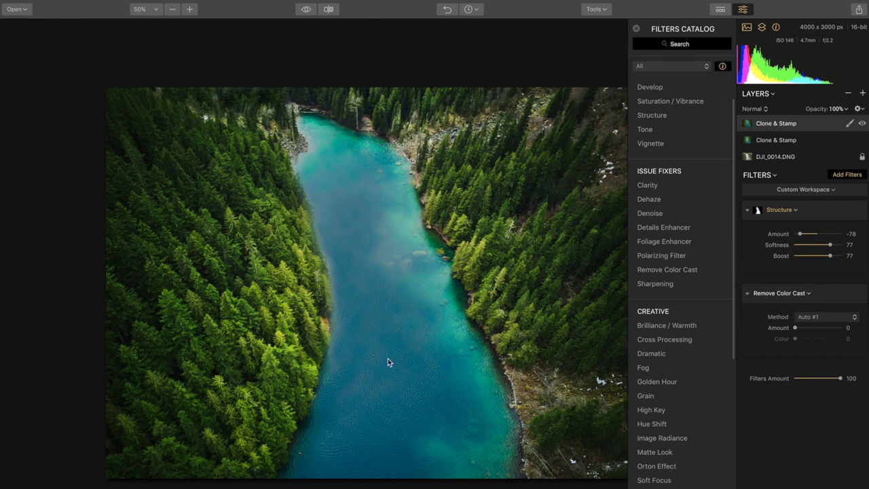
left_click(815, 316)
left_click(813, 329)
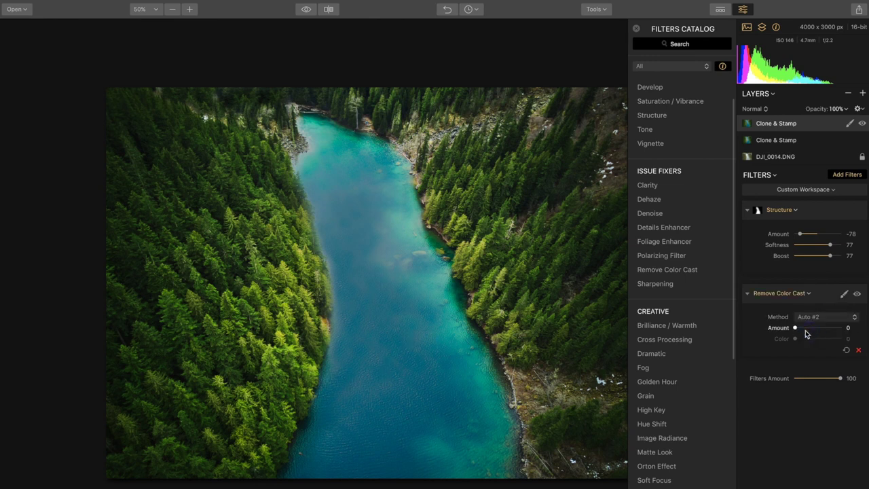
left_click_drag(796, 333, 805, 331)
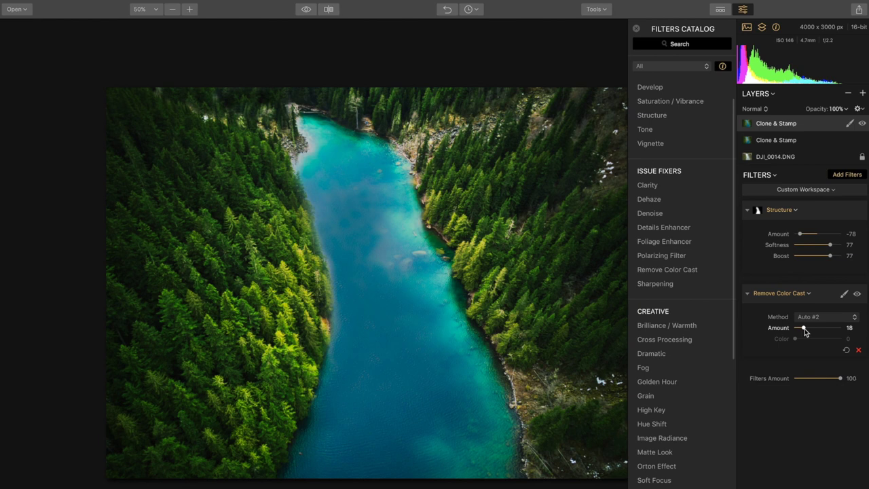
left_click_drag(804, 329, 806, 331)
left_click_drag(805, 331, 814, 332)
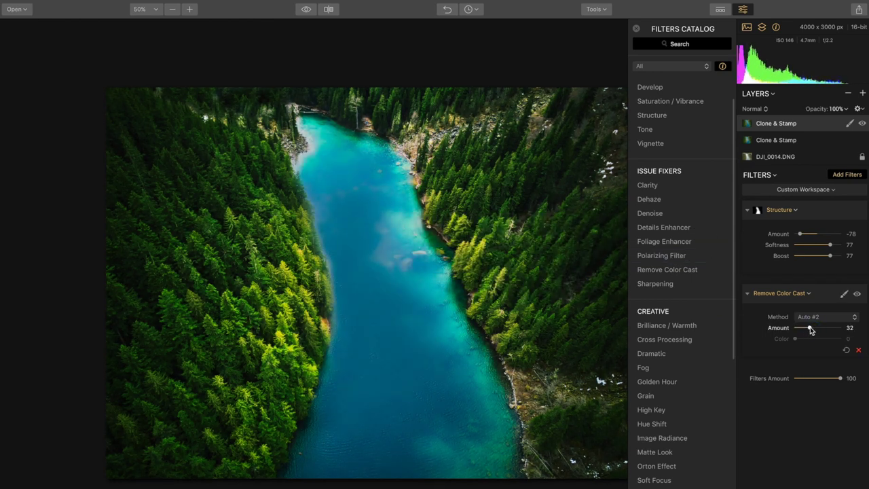
left_click_drag(813, 330, 815, 330)
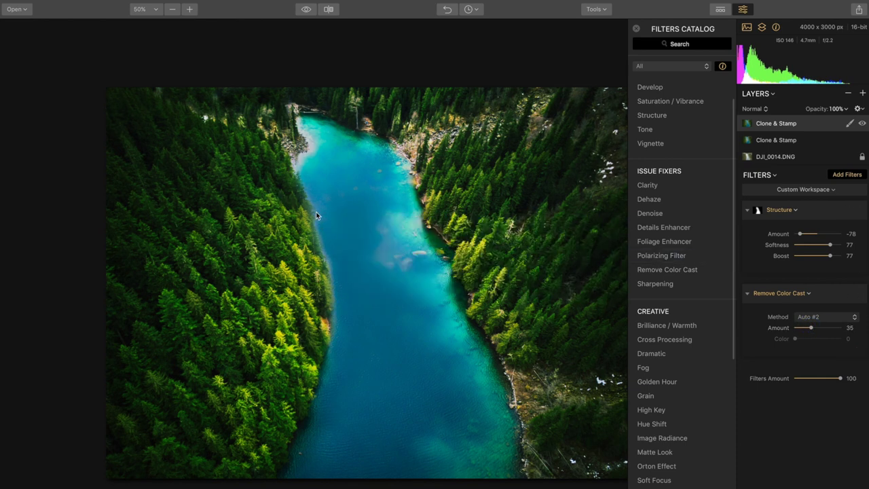
scroll(662, 309, "down", 2)
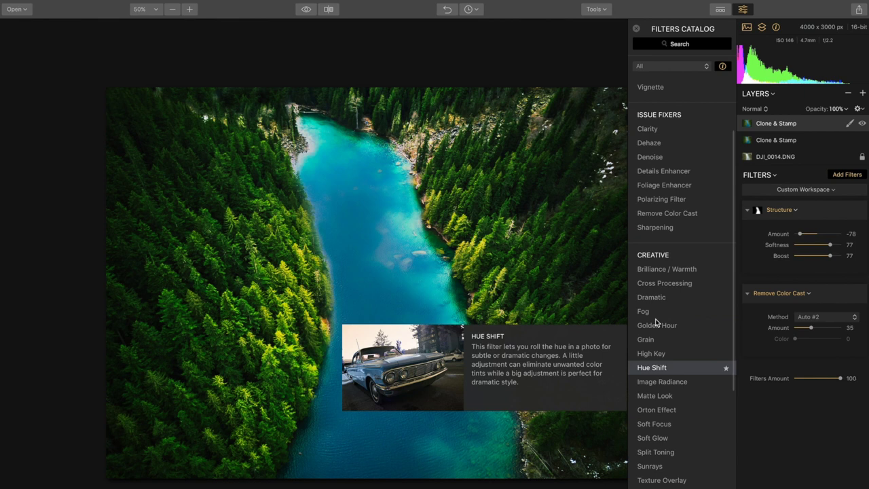
- Add Image Radiance and brush its mask up the river
left_click(681, 381)
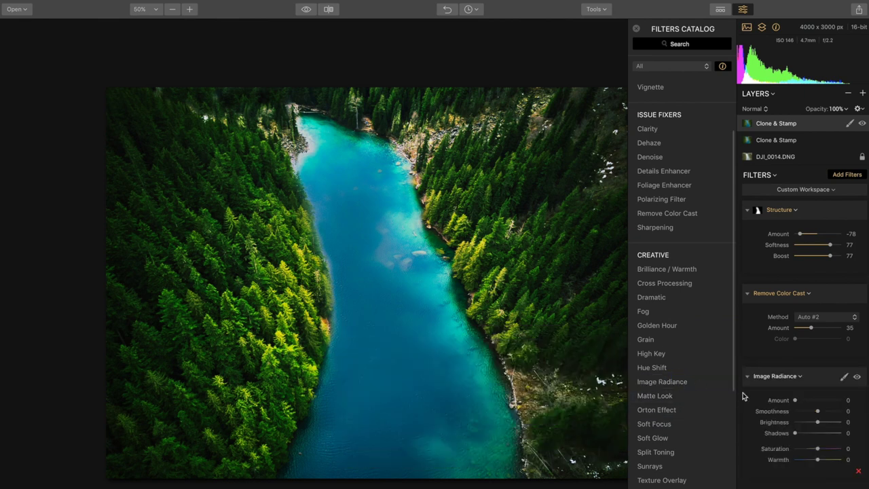
left_click(844, 378)
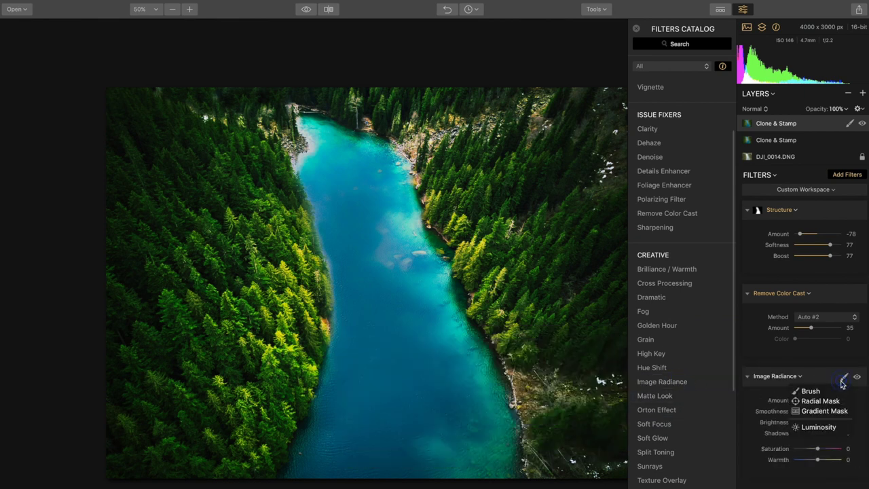
left_click(812, 390)
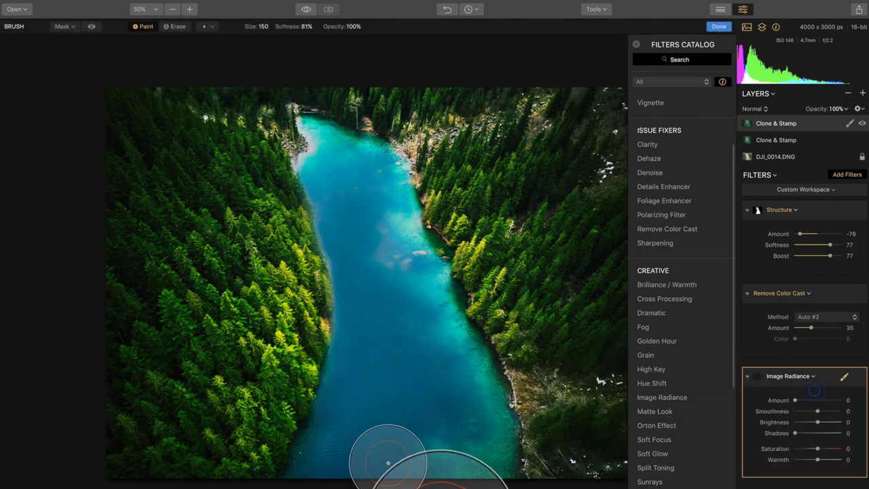
left_click(91, 25)
mouse_move(380, 478)
left_mouse_down()
mouse_move(403, 450)
mouse_move(405, 349)
mouse_move(387, 229)
mouse_move(450, 249)
mouse_move(484, 475)
mouse_move(539, 439)
mouse_move(484, 325)
mouse_move(380, 229)
mouse_move(349, 466)
left_mouse_up()
left_click(91, 27)
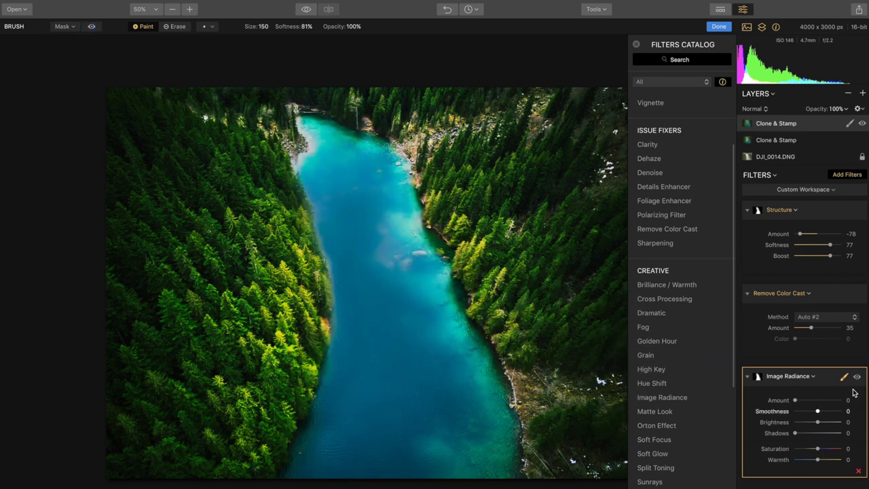
- Set Image Radiance to Amount 50, Smoothness 45, Brightness 8 and Shadows 48
left_click_drag(795, 400, 820, 402)
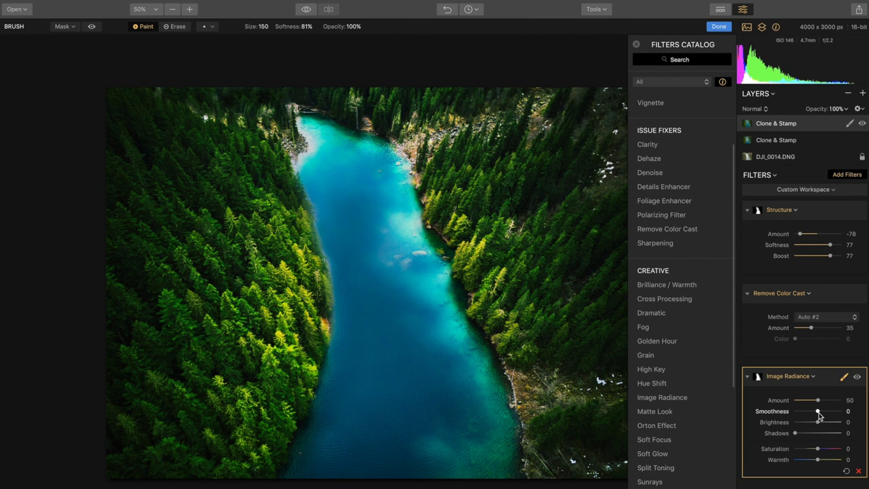
left_click_drag(818, 412, 828, 411)
left_click_drag(819, 425, 821, 427)
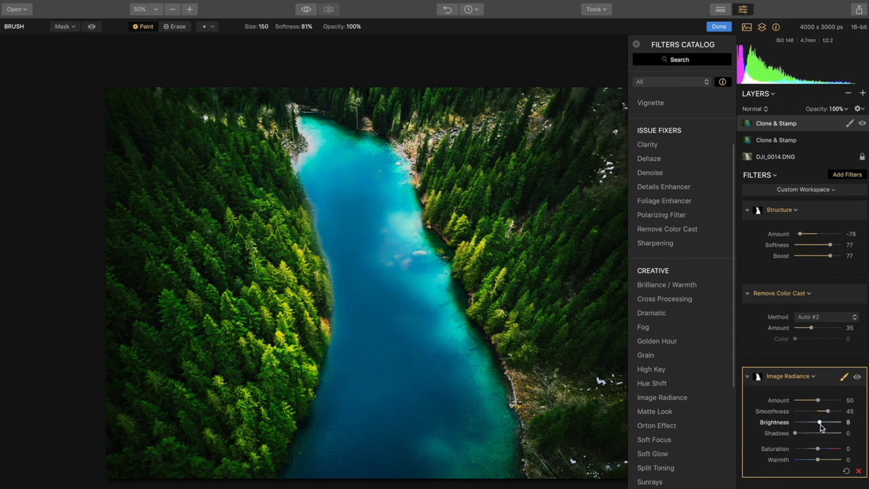
left_click_drag(814, 438, 819, 438)
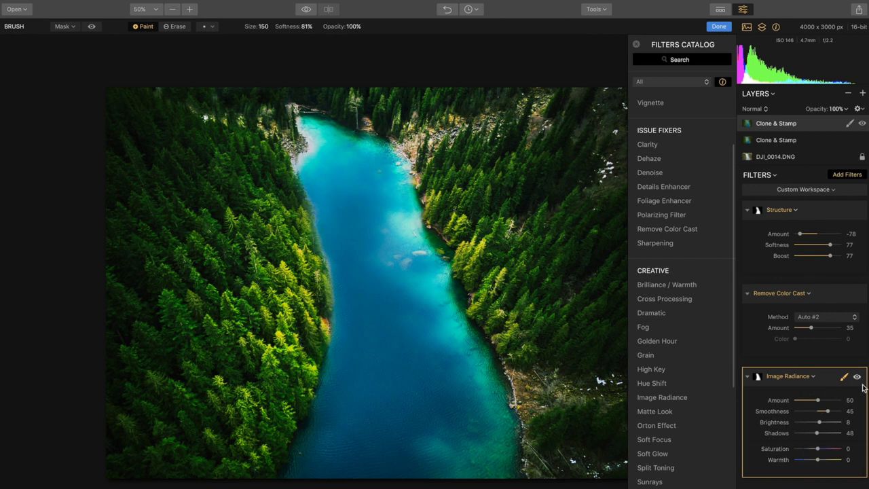
- Change the Image Radiance blend mode to Soft Light
left_click(787, 377)
mouse_move(780, 421)
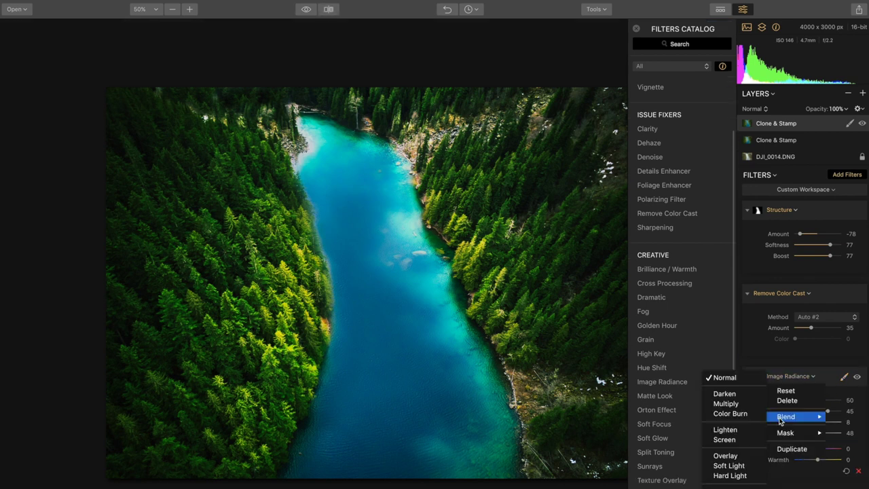
left_click(732, 466)
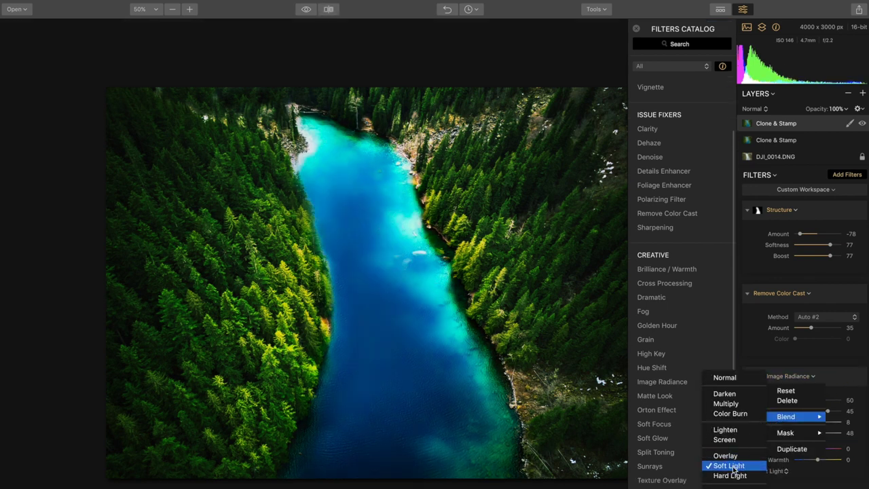
scroll(679, 271, "up", 3)
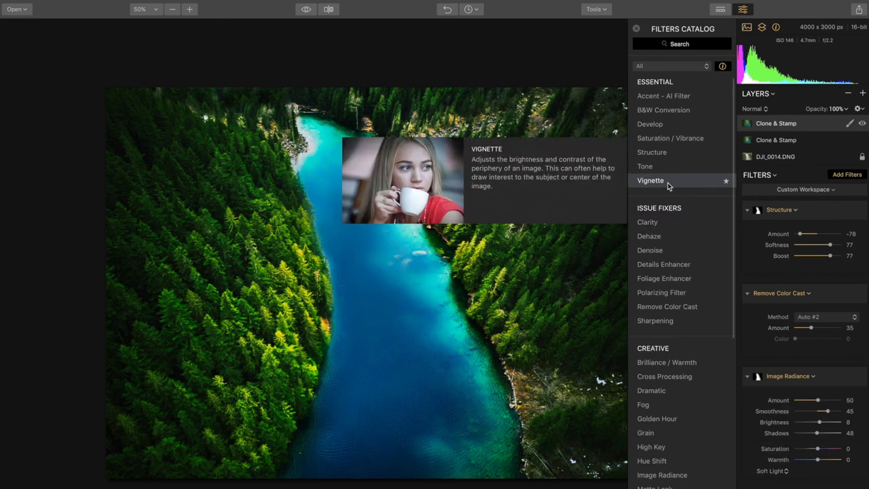
- Add a Post-crop Vignette and darken the edges with Amount -61
left_click(846, 175)
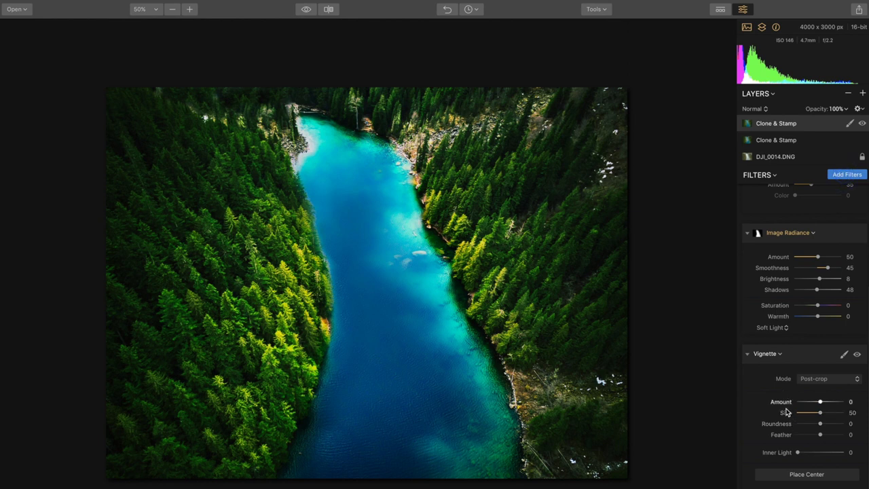
left_click_drag(819, 403, 806, 403)
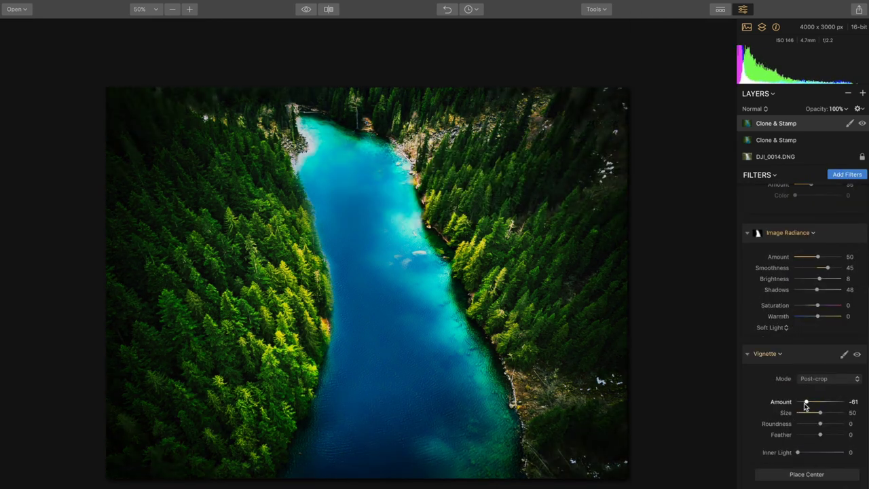
left_click_drag(811, 401, 807, 401)
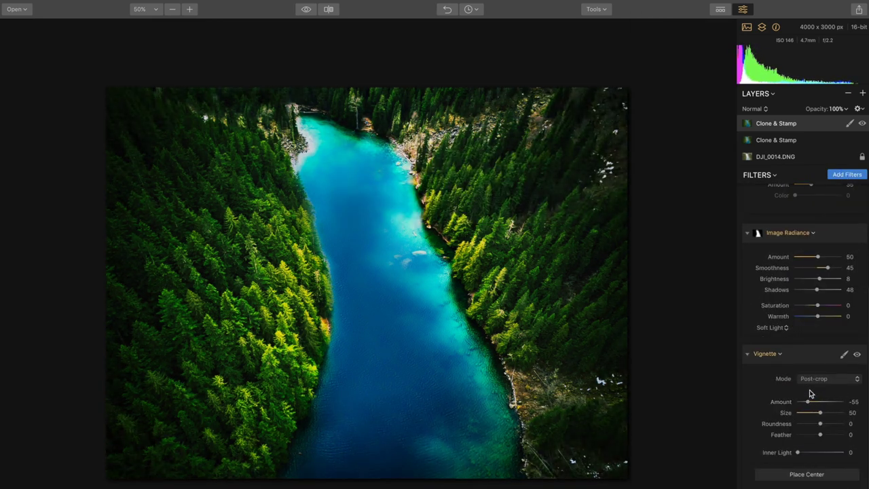
left_click(305, 9)
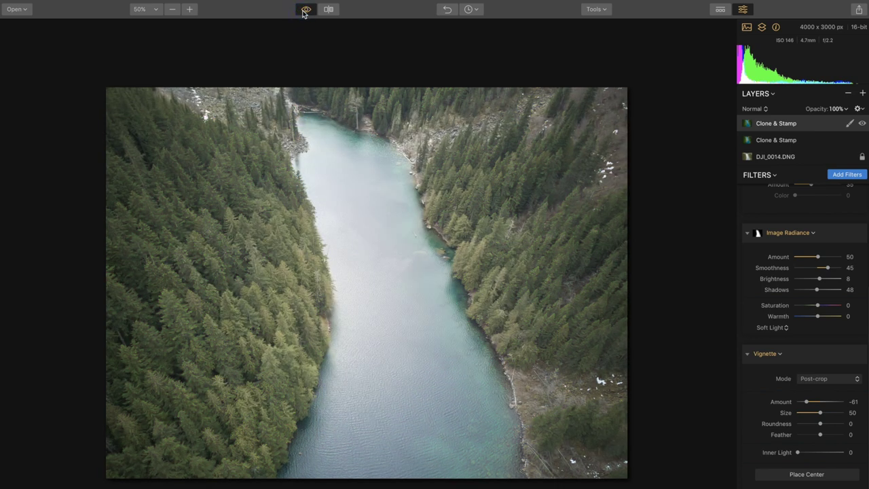
left_click(305, 12)
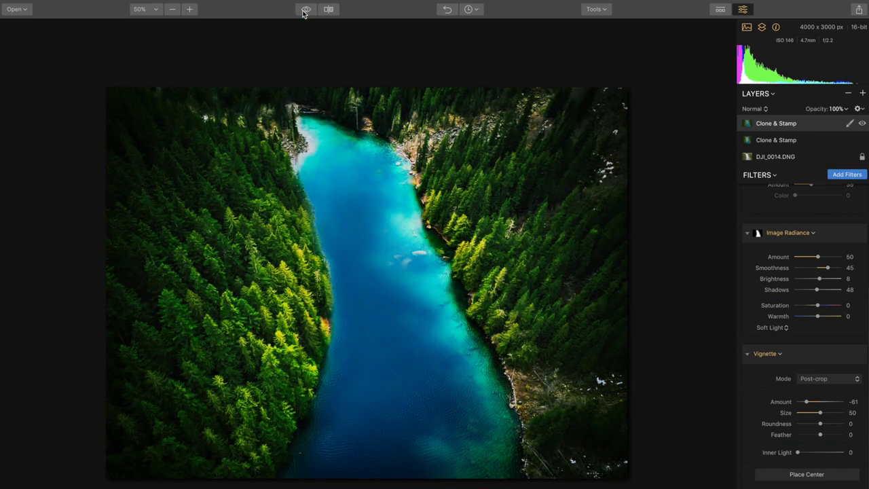